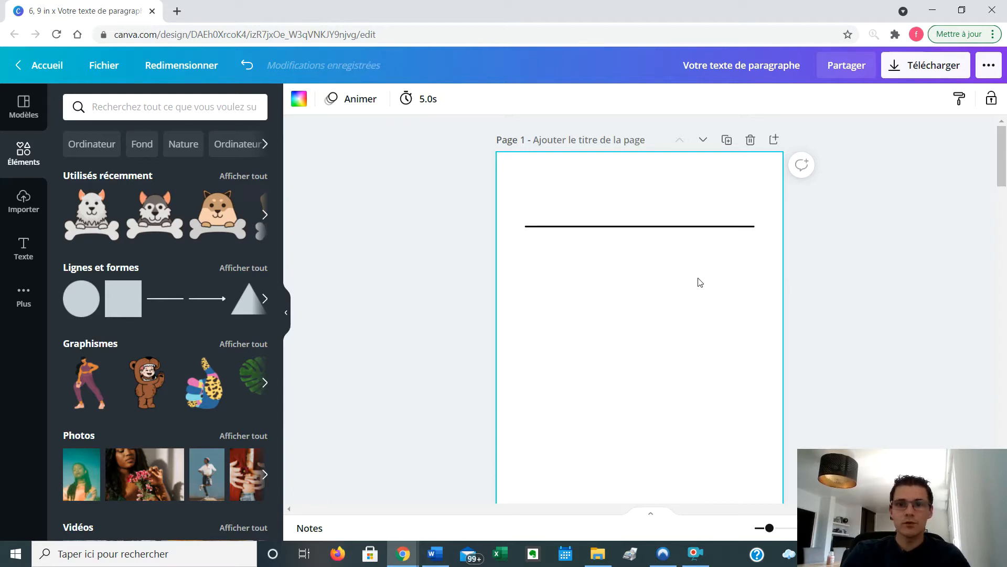
Step: Search the elements for "ligne" and add a plain solid line below the existing line on page 1
mouse_move(646, 226)
mouse_down()
mouse_move(648, 263)
mouse_move(680, 259)
mouse_move(645, 224)
mouse_up()
click(126, 112)
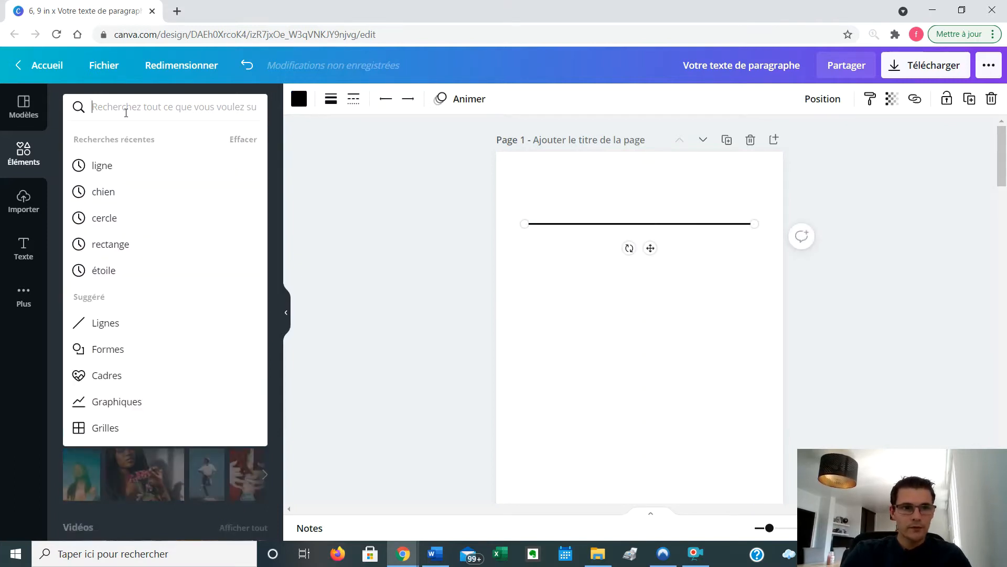
text(ligne)
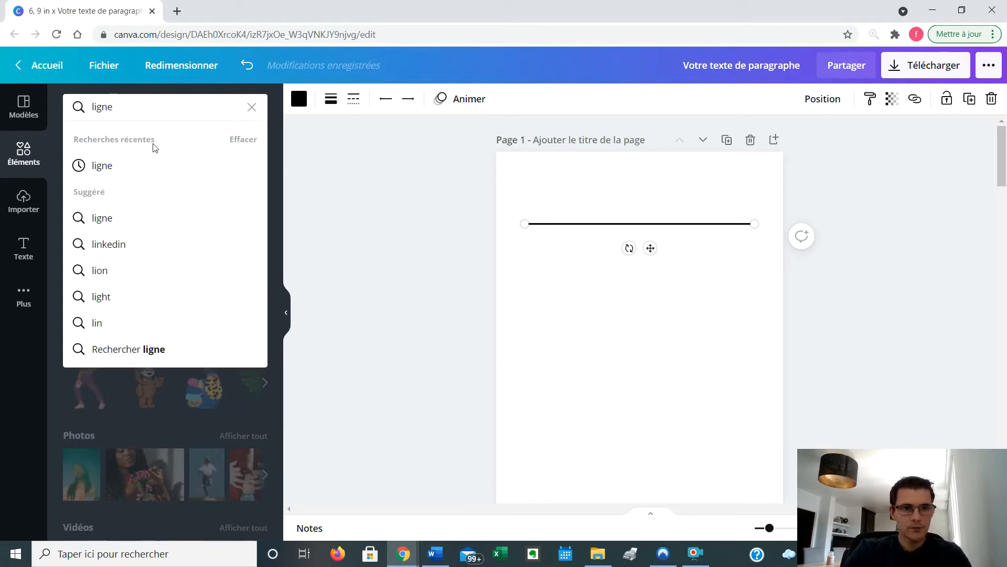
key(Return)
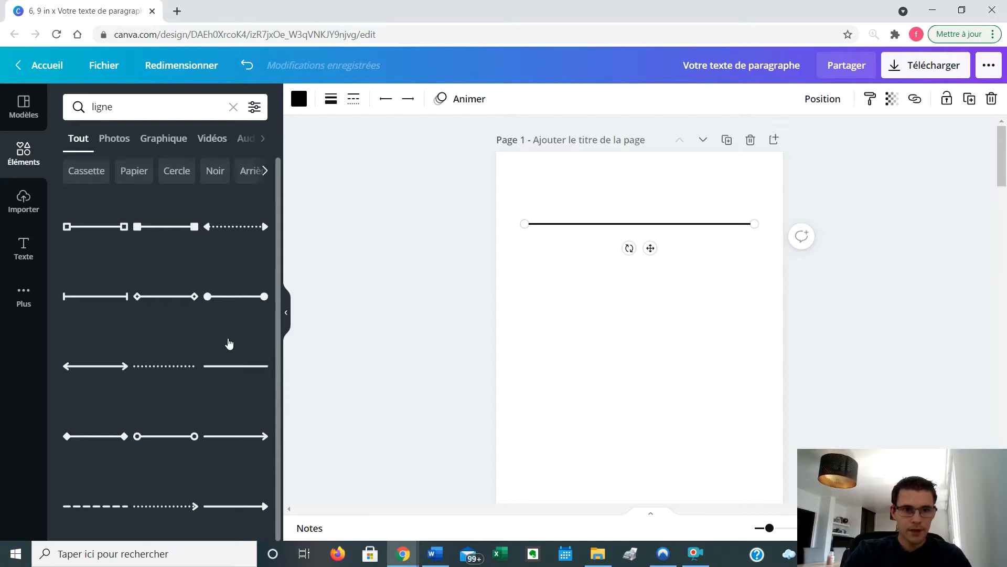
click(234, 366)
drag(701, 376, 698, 297)
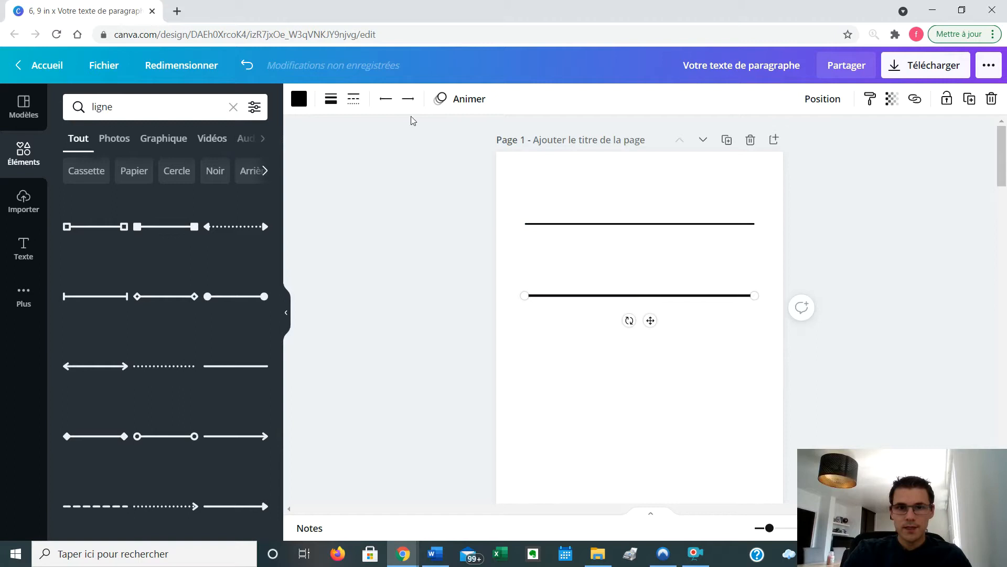
Step: Try a filled arrowhead on the end of the lower line
click(408, 99)
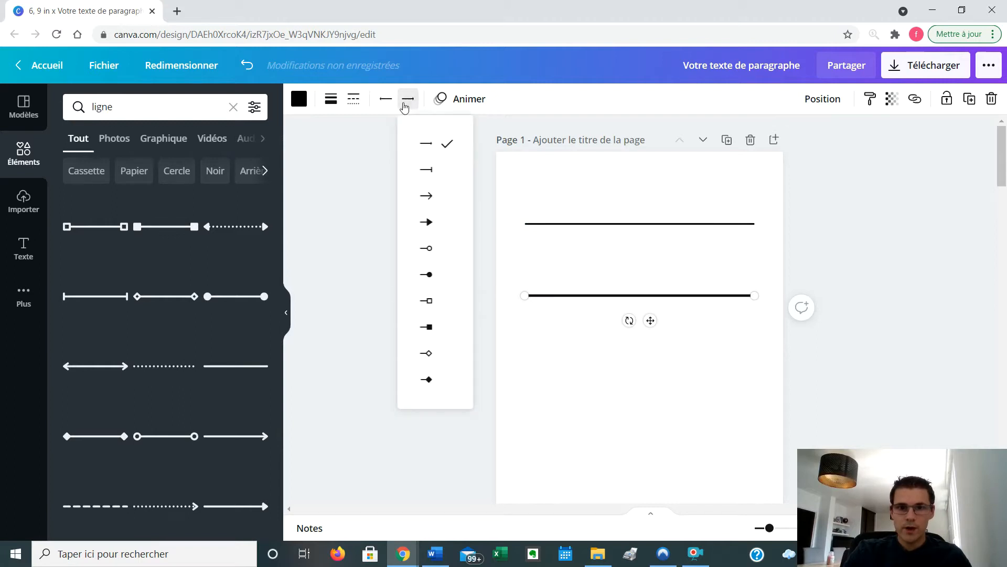
click(428, 229)
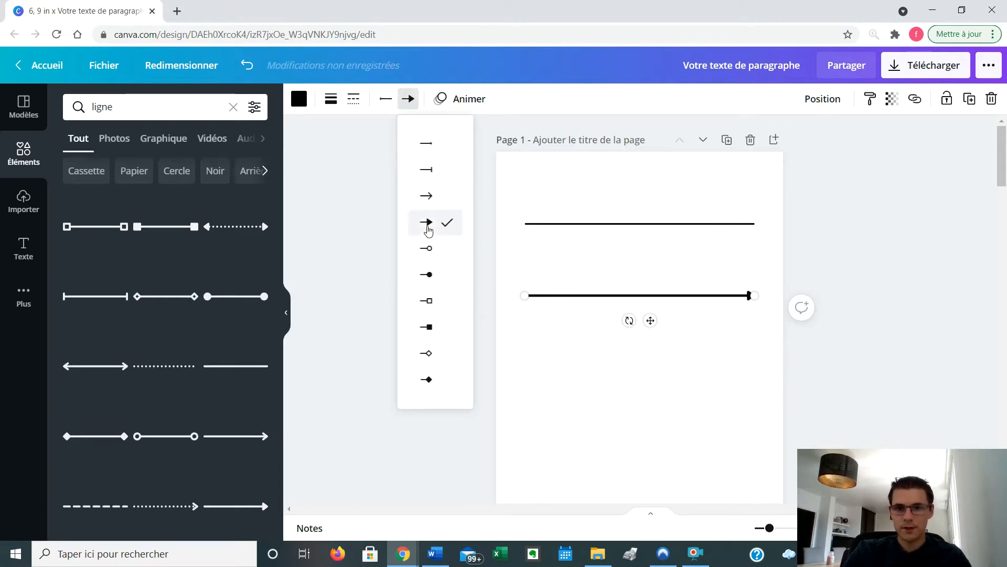
click(643, 346)
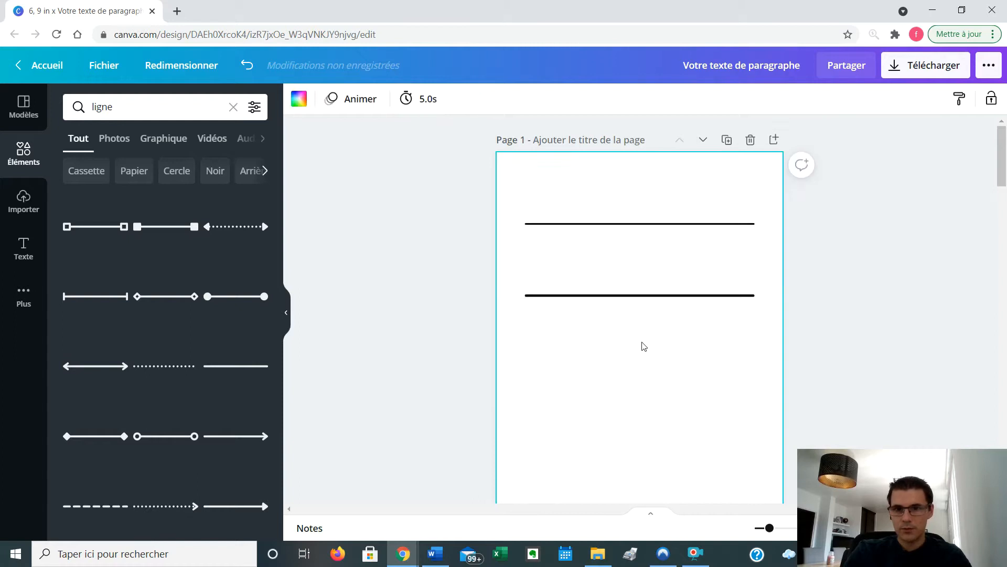
Step: Try the dashed and dotted stroke styles on the lower line, ending with dotted
click(621, 296)
click(358, 107)
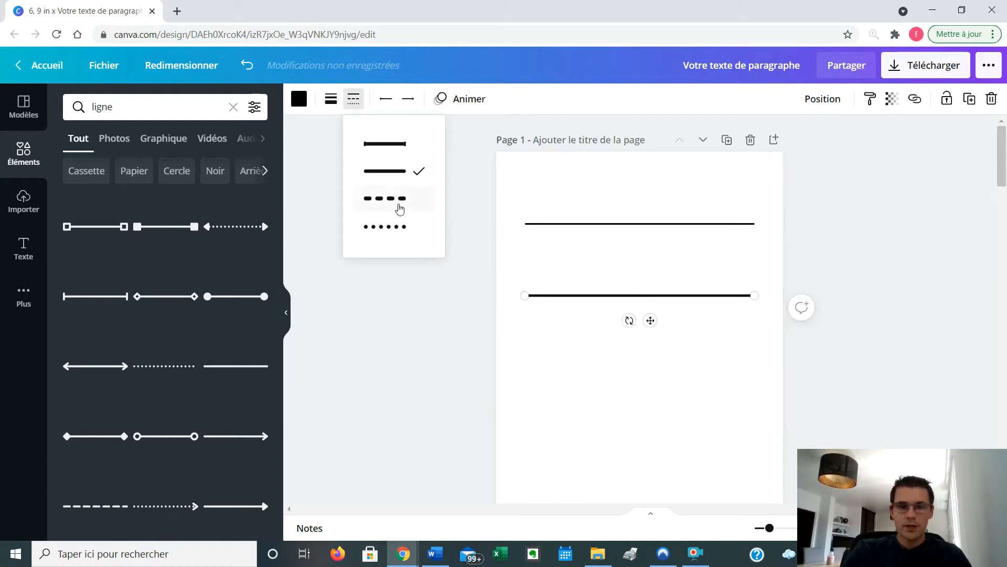
click(406, 235)
click(399, 205)
click(401, 226)
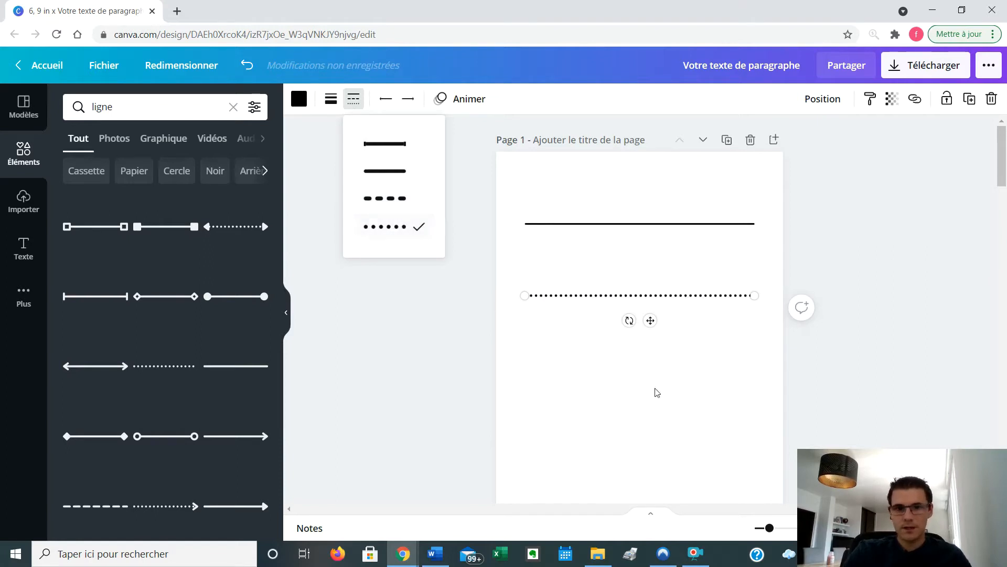
click(693, 392)
Step: Make the lower line's stroke solid and reduce its thickness to match the line above
click(660, 297)
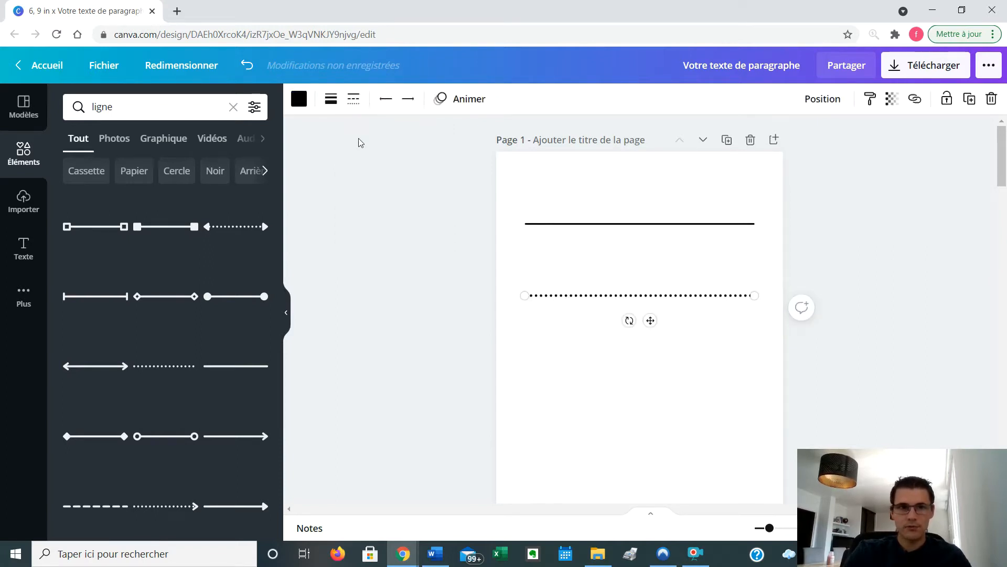
click(331, 99)
mouse_move(440, 139)
mouse_down()
mouse_move(463, 138)
mouse_move(436, 138)
mouse_up()
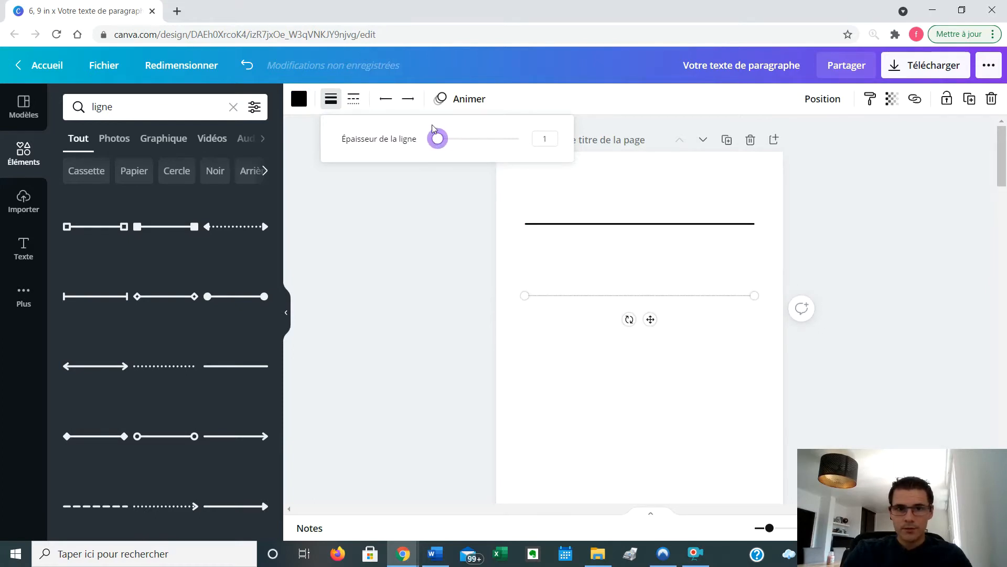
click(354, 98)
click(400, 181)
click(331, 99)
drag(438, 139, 441, 139)
click(593, 337)
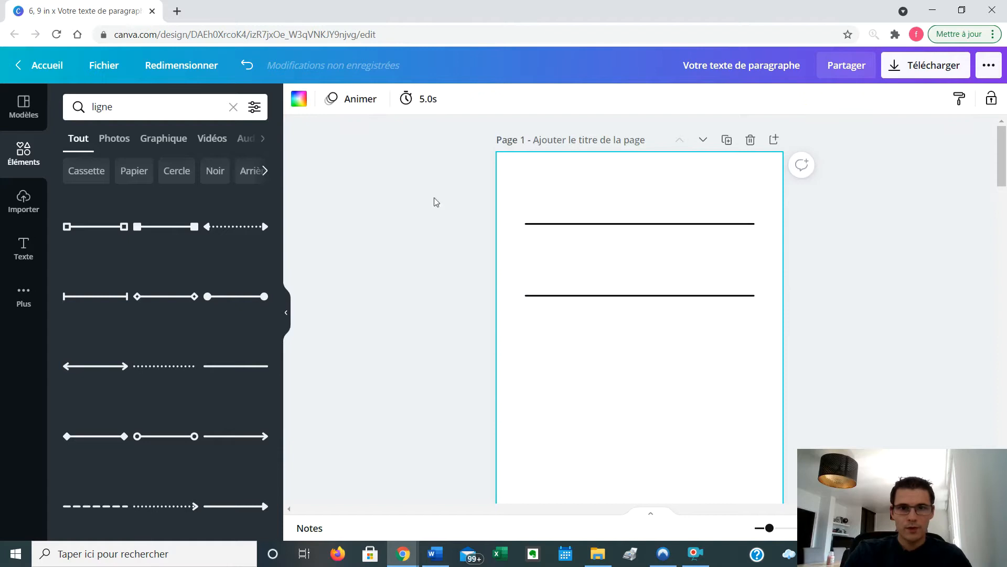
Step: Try red as the lower line's colour and set it back to black
click(606, 297)
click(307, 99)
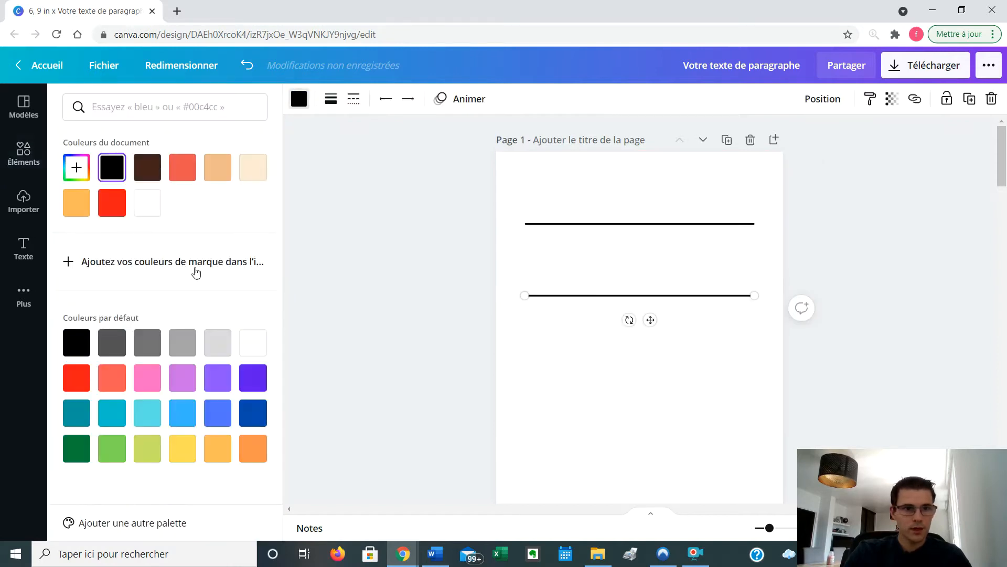
click(124, 209)
click(682, 392)
drag(682, 391, 619, 294)
click(299, 99)
click(112, 167)
click(657, 376)
Step: Move the lower line up closer to the first line and duplicate it twice
drag(651, 320, 682, 256)
click(700, 366)
key(ctrl+d)
key(ctrl+d)
click(691, 360)
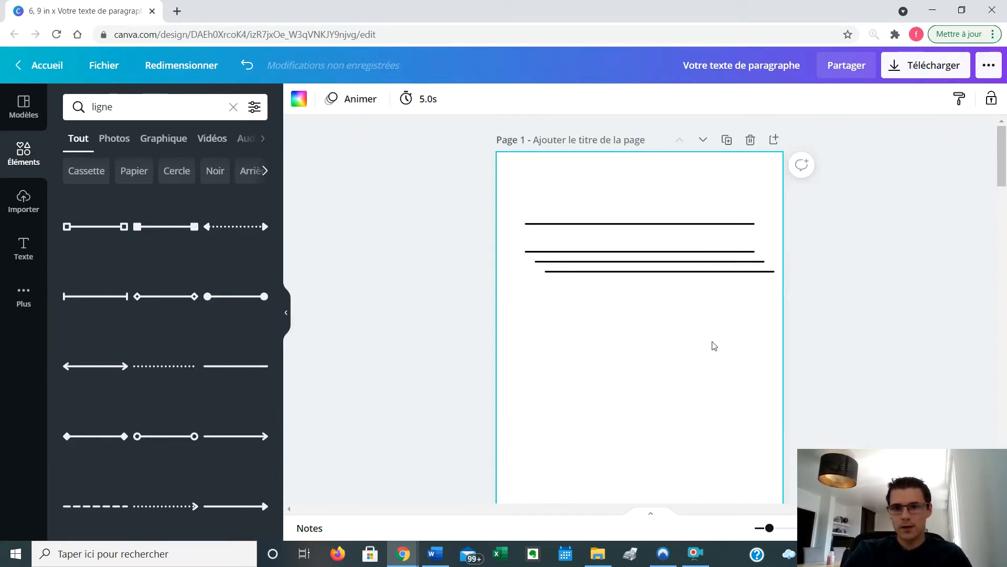
Step: Tidy the four lines into an aligned, evenly spaced block and shift the block slightly up and left
drag(675, 318, 640, 189)
click(662, 358)
drag(667, 306, 656, 203)
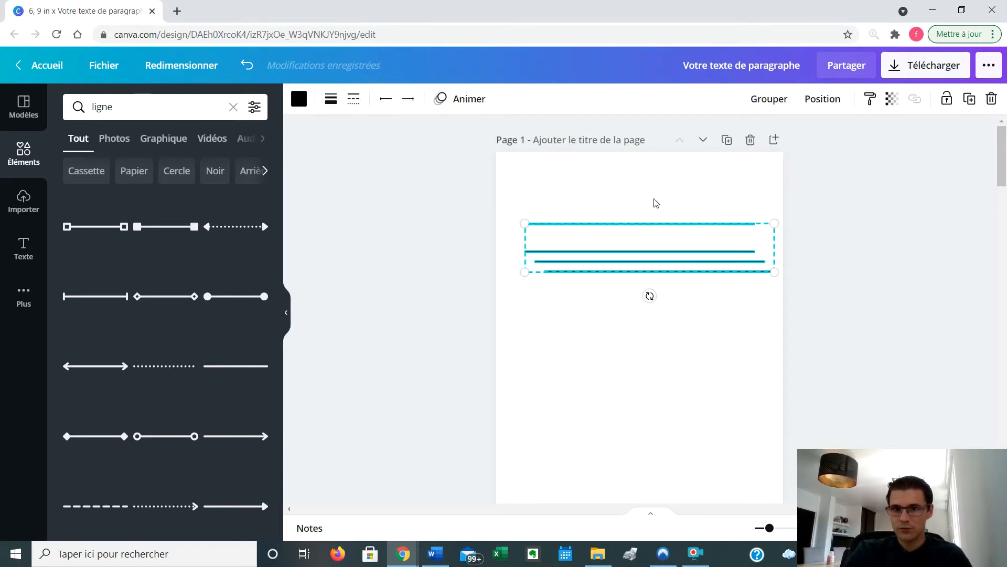
click(838, 99)
click(601, 353)
click(609, 416)
drag(653, 334, 650, 208)
drag(649, 247, 645, 245)
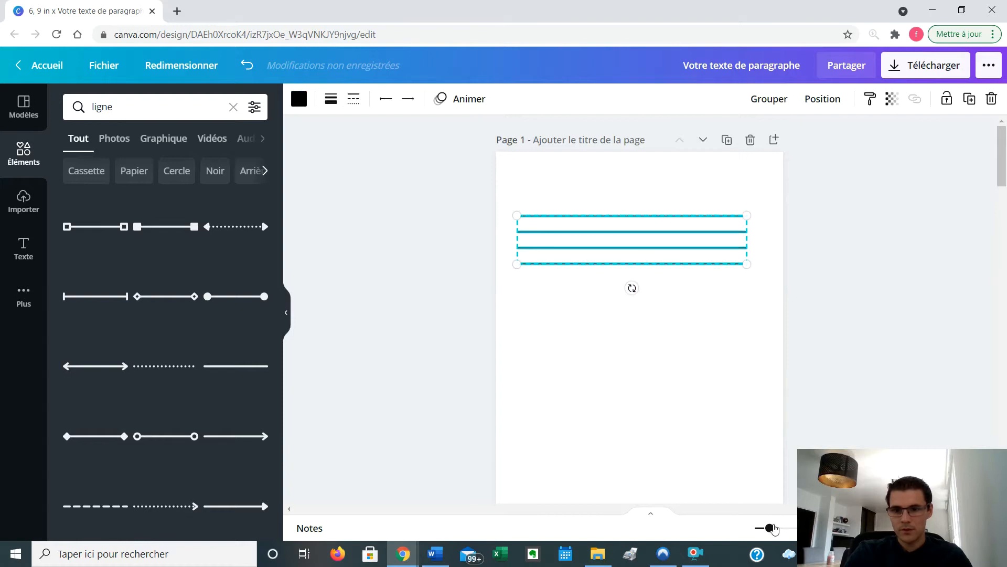
Step: Duplicate the first line to place one copy near the top edge and another near the bottom edge of page 1
drag(774, 528, 779, 528)
click(654, 310)
scroll(638, 294, up, 2)
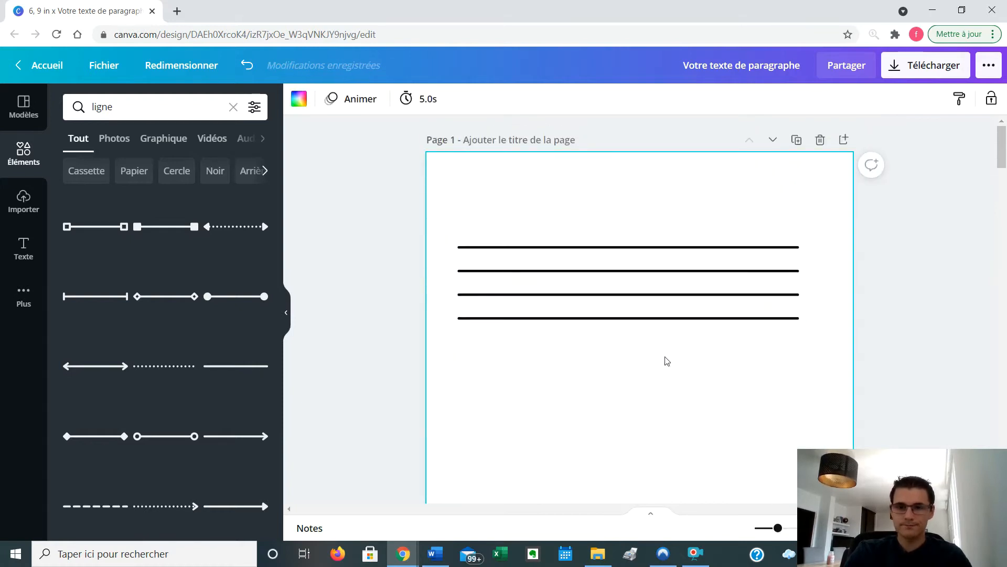
scroll(668, 250, down, 4)
scroll(678, 364, up, 3)
scroll(659, 324, up, 2)
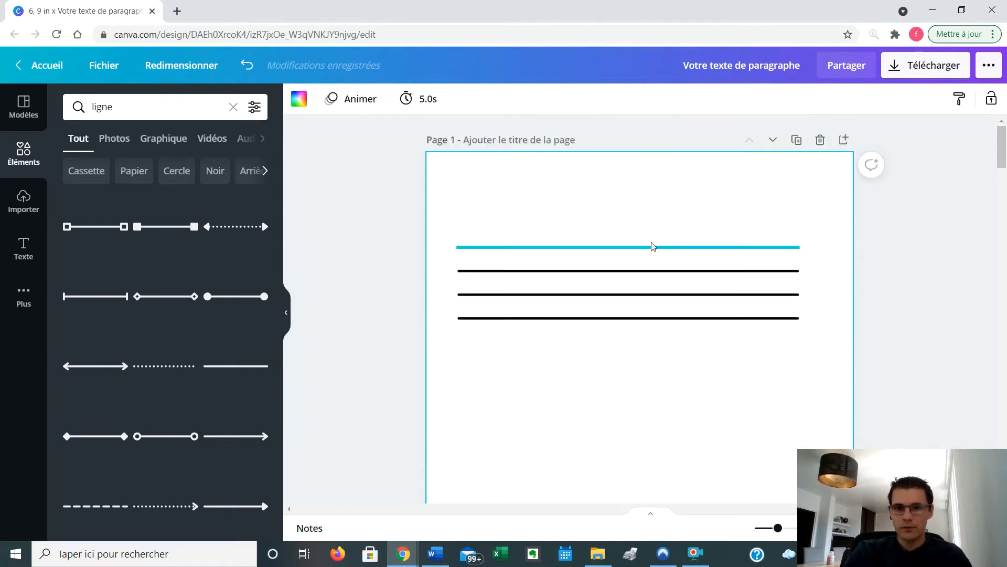
click(652, 246)
key(ctrl+d)
drag(654, 286, 638, 245)
key(ctrl+d)
scroll(669, 312, down, 6)
scroll(659, 375, up, 6)
Step: Duplicate the selected block of four lines four times
key(ctrl+d)
key(ctrl+d)
key(ctrl+d)
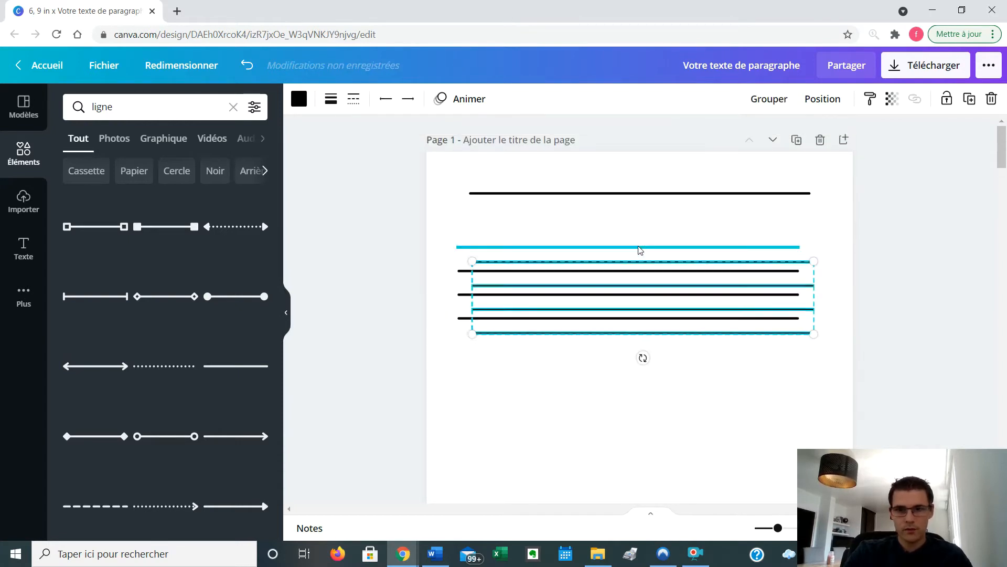
key(ctrl+d)
Step: Select all the lines on page 1 and tidy them into aligned, evenly spaced rows down the page
drag(419, 181, 673, 309)
scroll(674, 255, down, 7)
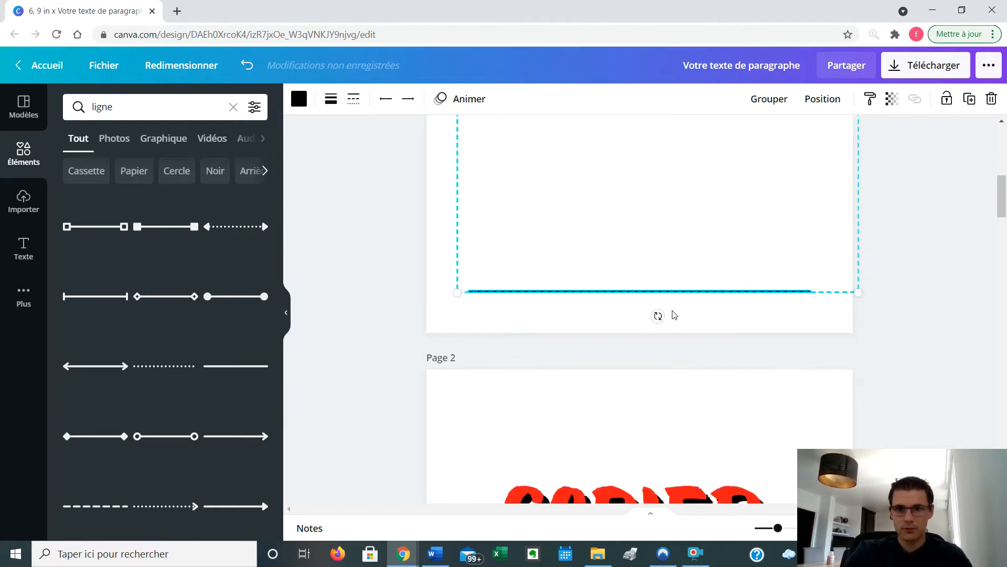
scroll(749, 250, up, 5)
scroll(752, 255, up, 3)
click(818, 105)
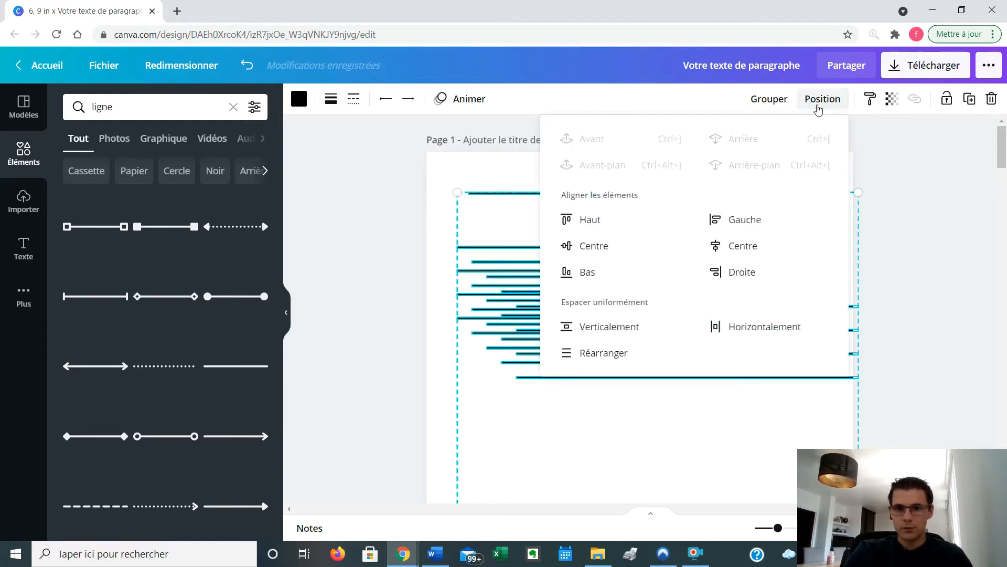
click(622, 354)
mouse_move(626, 450)
mouse_down()
mouse_move(609, 433)
mouse_move(607, 445)
mouse_up()
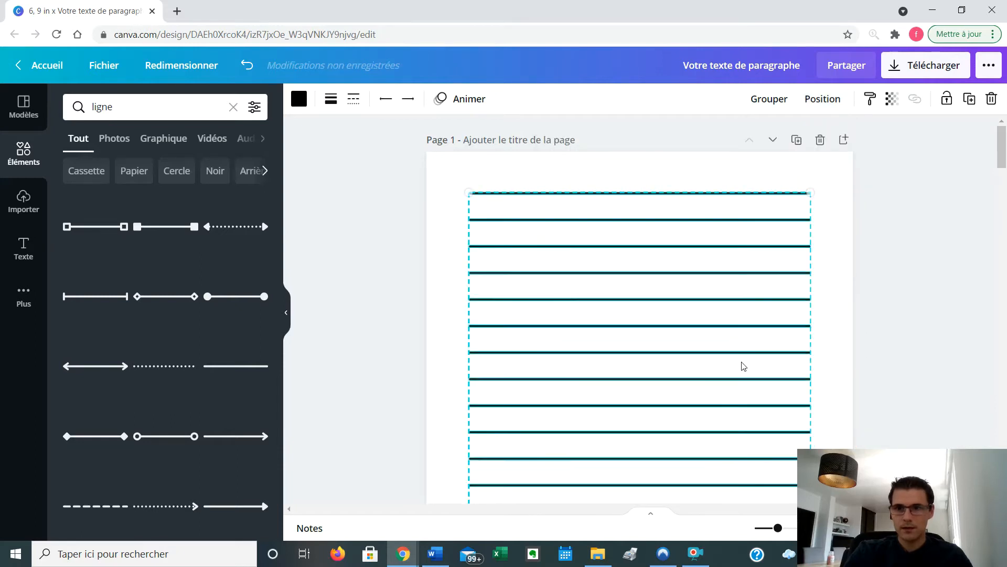
click(834, 267)
Step: Move the "COPIER" title on page 2 slightly up and centre it horizontally
scroll(831, 269, down, 3)
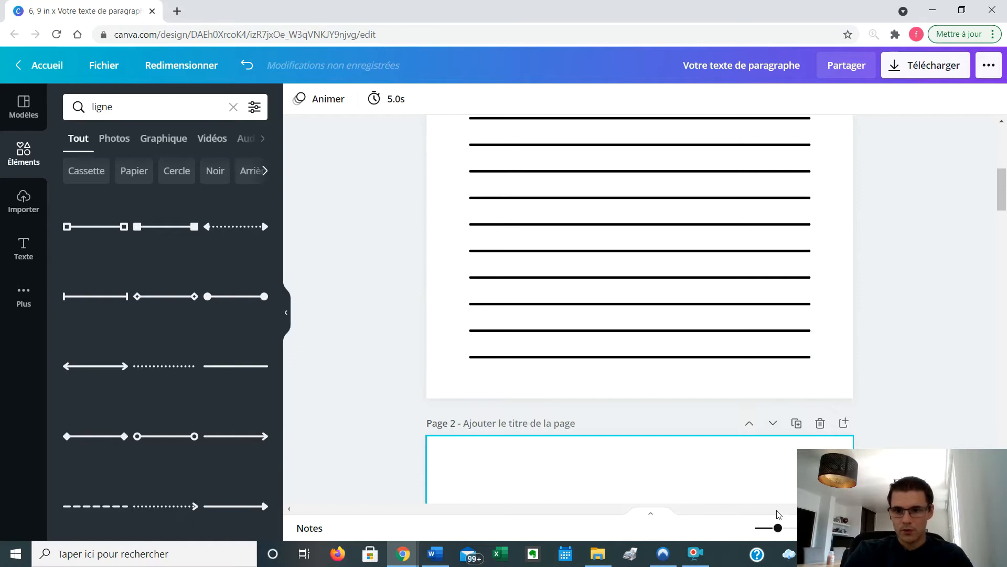
drag(778, 527, 768, 526)
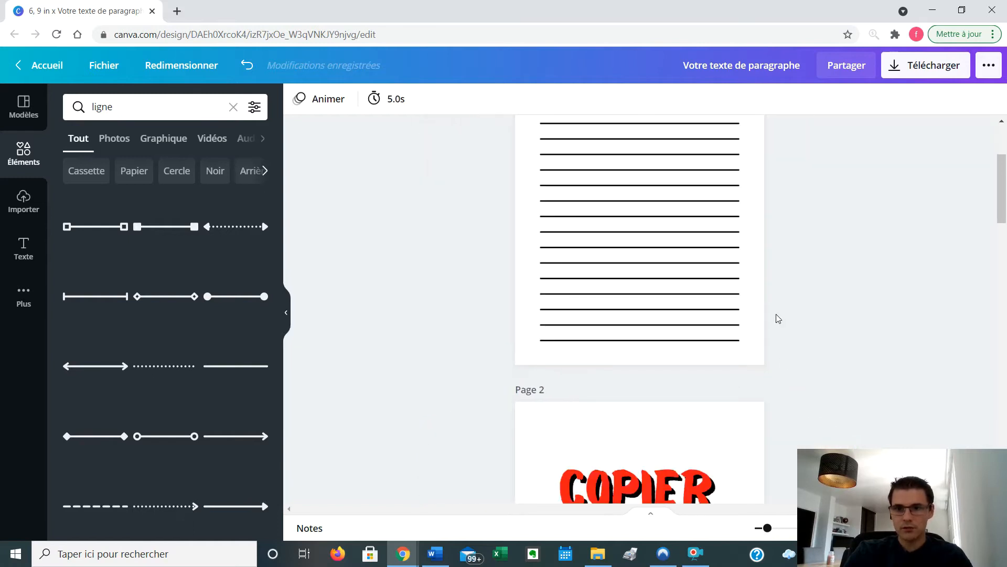
scroll(779, 336, up, 3)
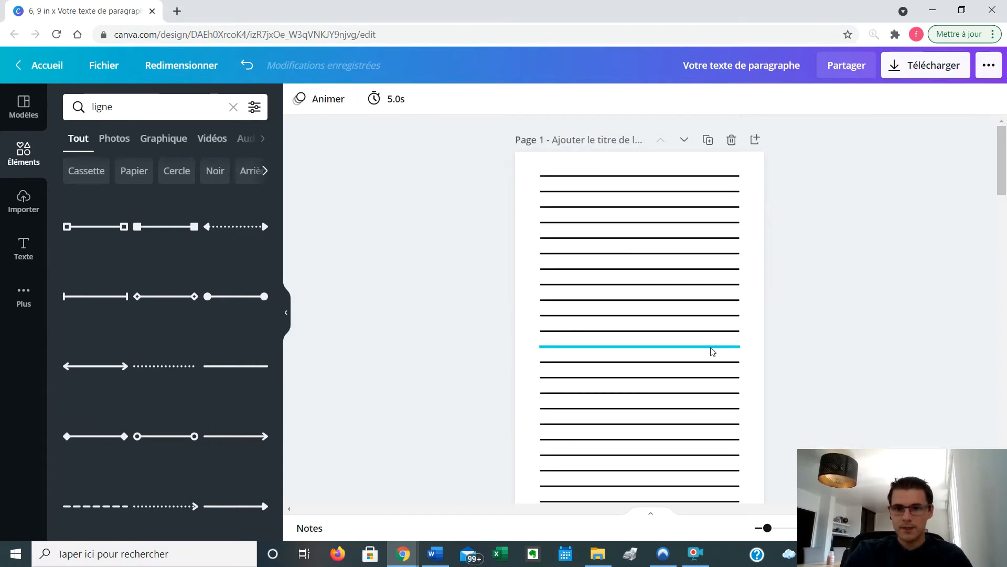
scroll(713, 351, down, 8)
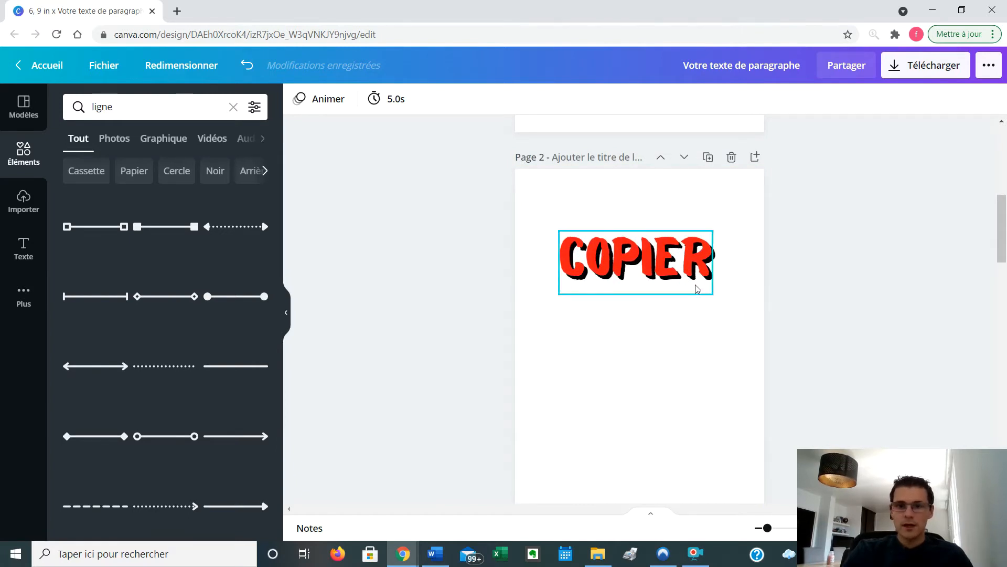
scroll(674, 356, down, 2)
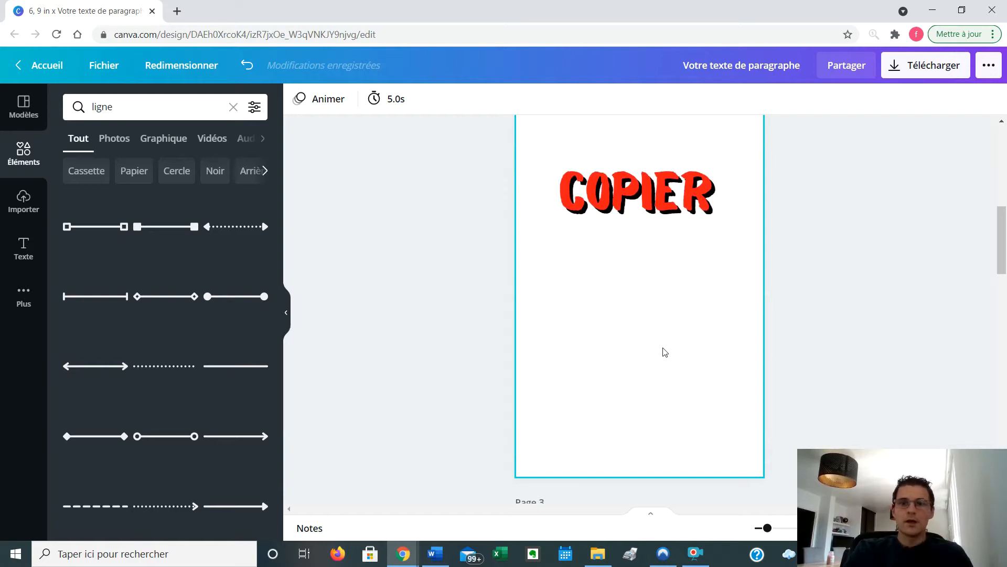
click(619, 218)
mouse_move(619, 218)
mouse_down()
mouse_move(632, 207)
mouse_move(623, 199)
mouse_up()
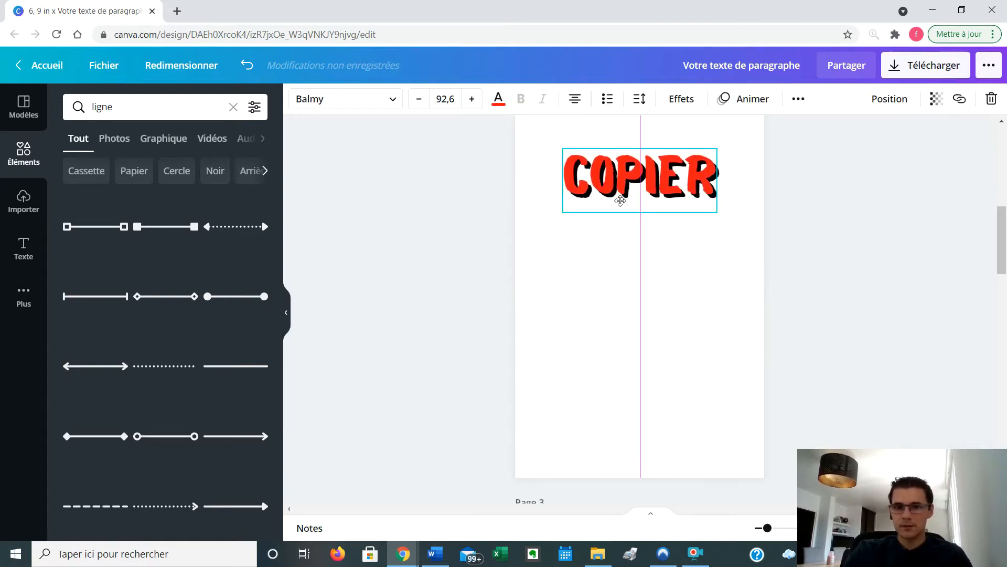
click(674, 282)
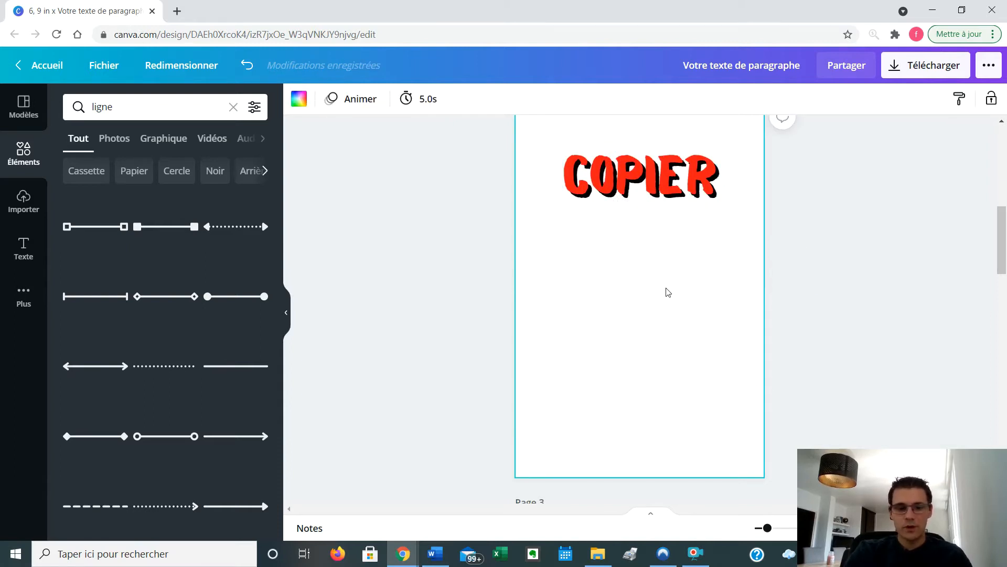
Step: Add a paragraph text box in Abhaya Libre Regular on page 2 and place it centred below the title
key(t)
click(359, 100)
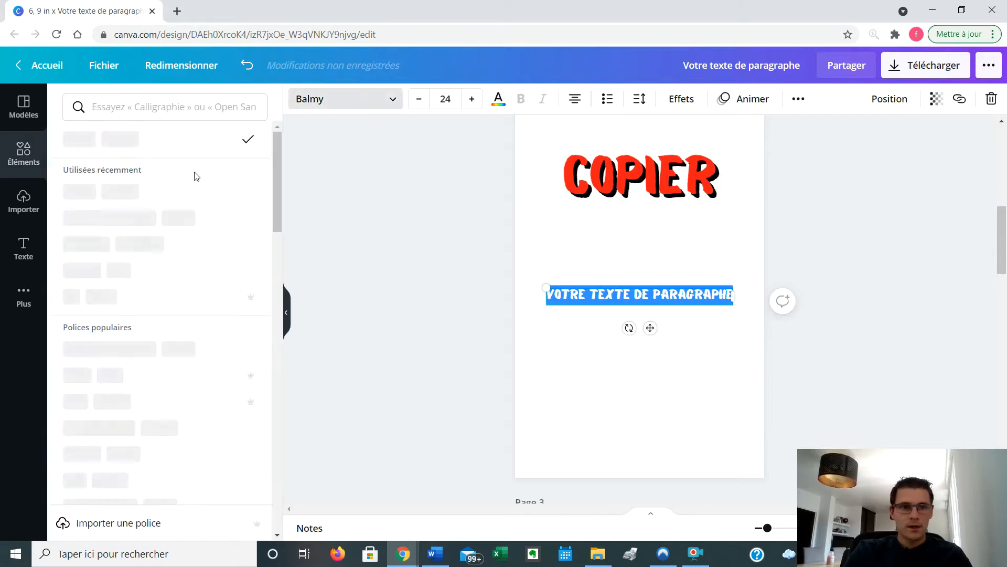
click(671, 420)
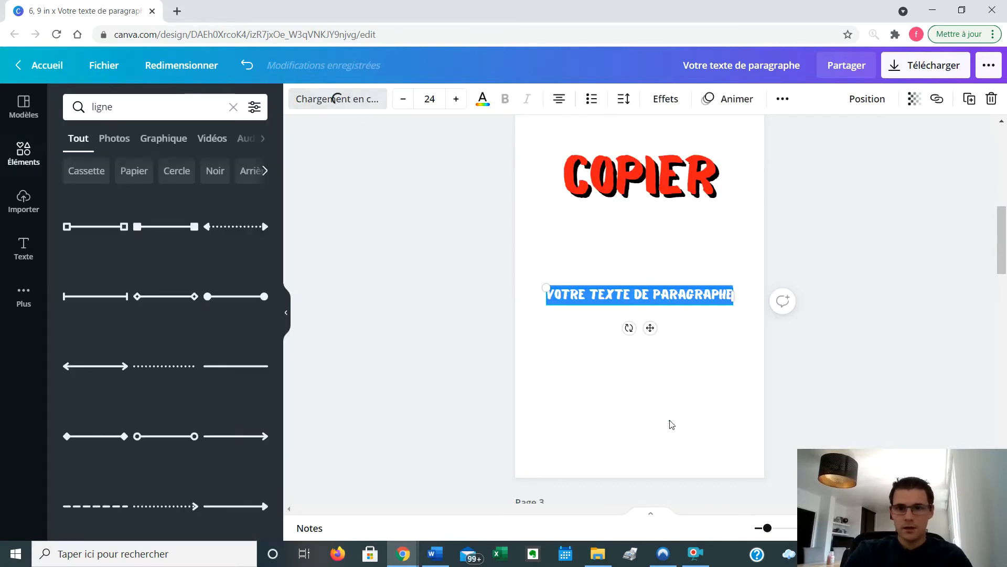
click(624, 305)
click(375, 101)
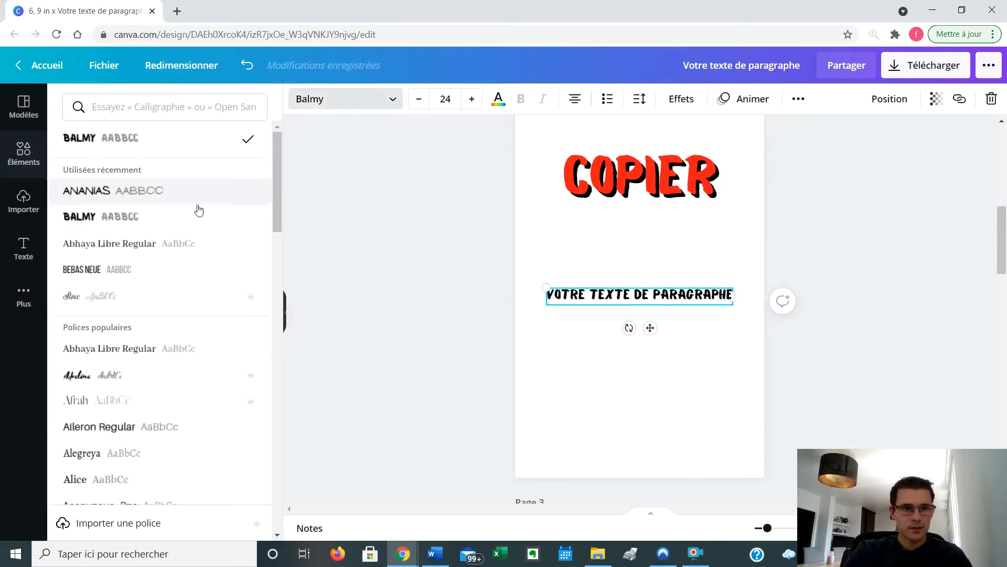
click(128, 242)
click(687, 365)
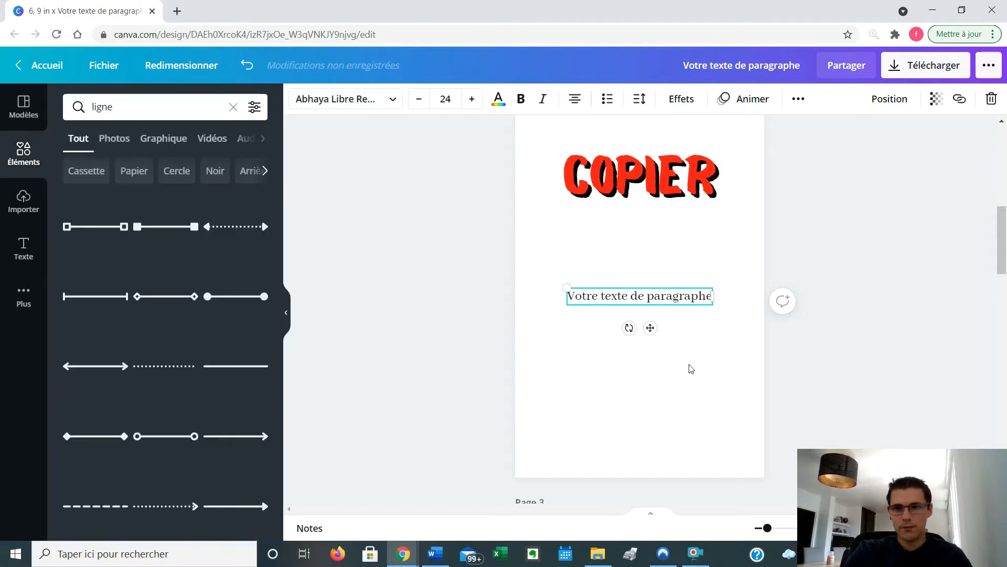
mouse_move(665, 308)
mouse_down()
mouse_move(663, 248)
mouse_move(665, 321)
mouse_up()
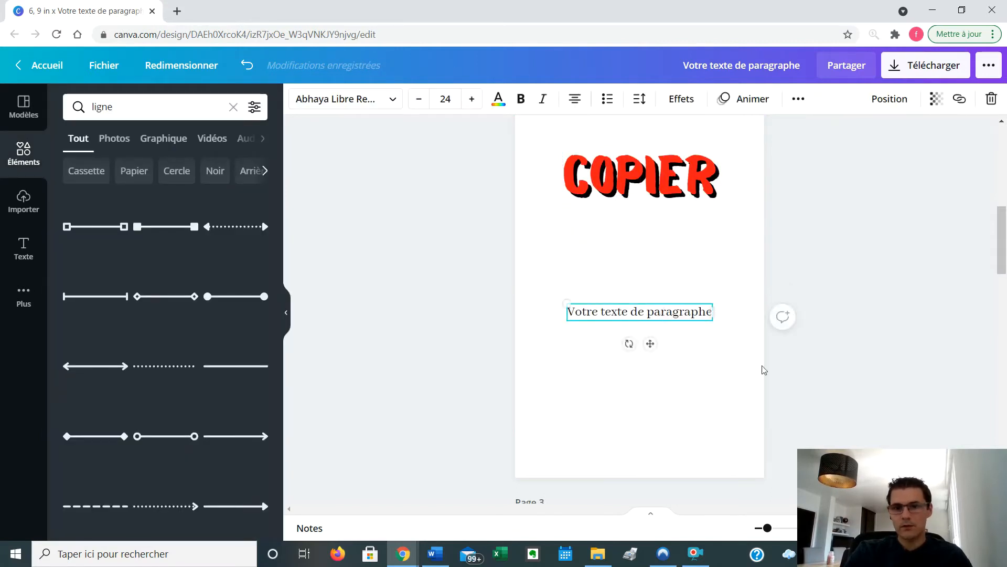
scroll(733, 367, up, 1)
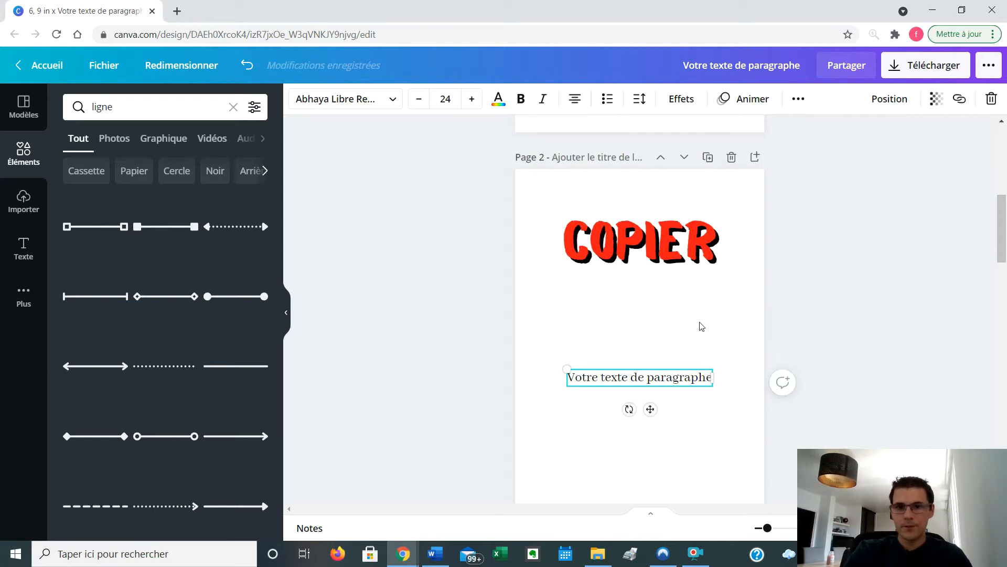
Step: Copy the style of the "COPIER" title and apply it to the paragraph text below it on page 2
click(682, 243)
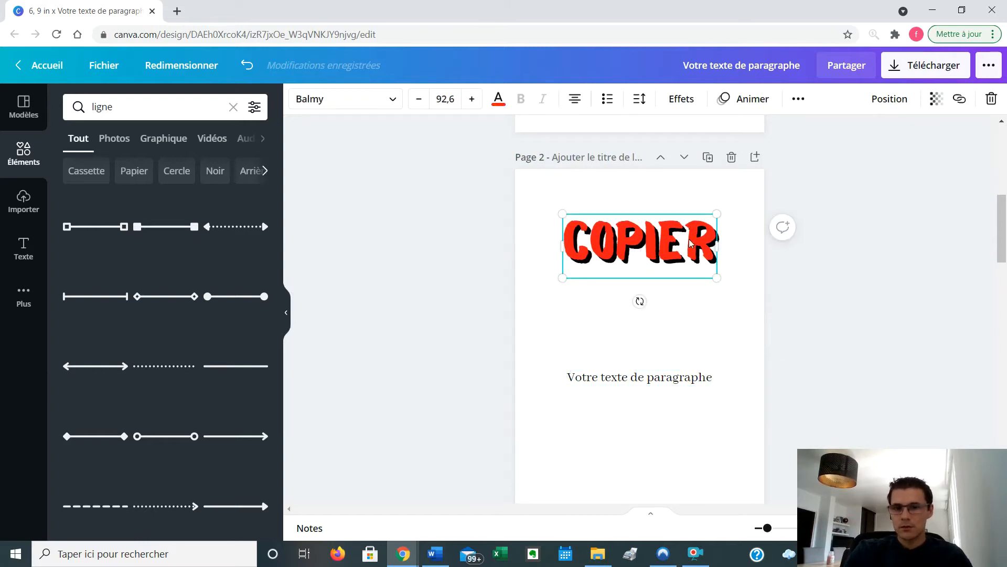
click(803, 103)
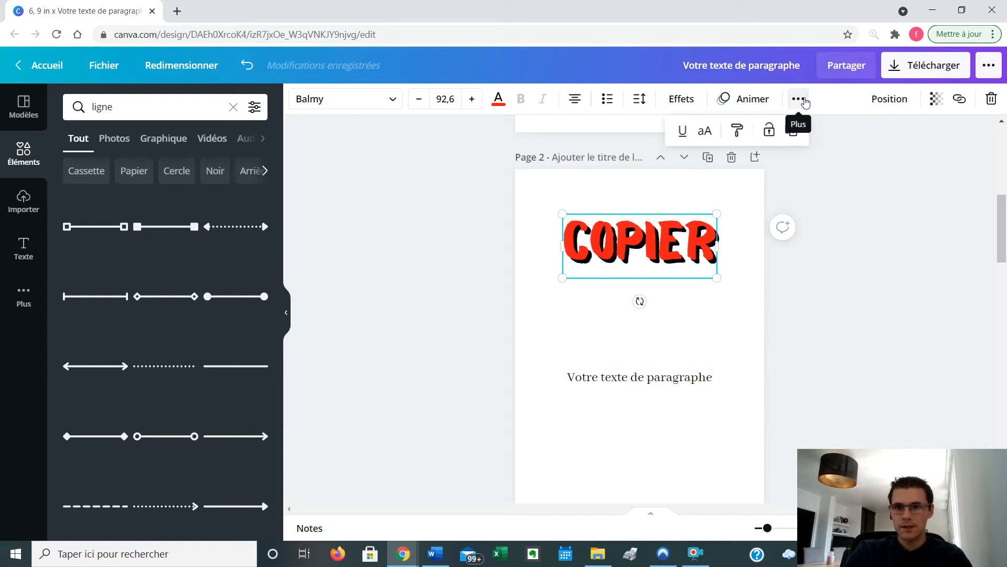
click(738, 132)
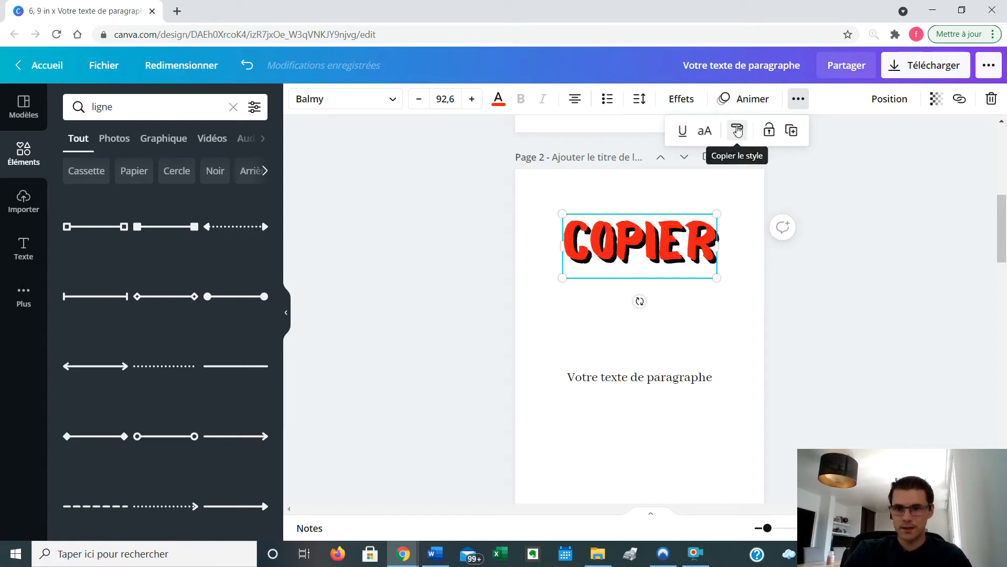
click(642, 379)
scroll(691, 294, down, 1)
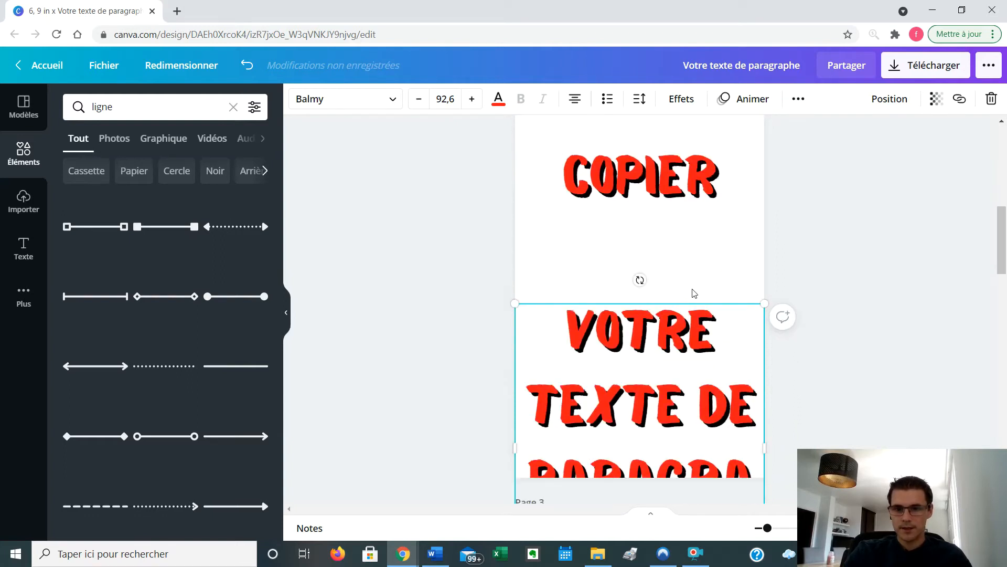
Step: Shrink the restyled paragraph text to about size 40.4 and place it centred a little below the "COPIER" title
scroll(735, 347, down, 3)
drag(764, 472, 670, 261)
scroll(670, 261, up, 2)
drag(578, 370, 750, 283)
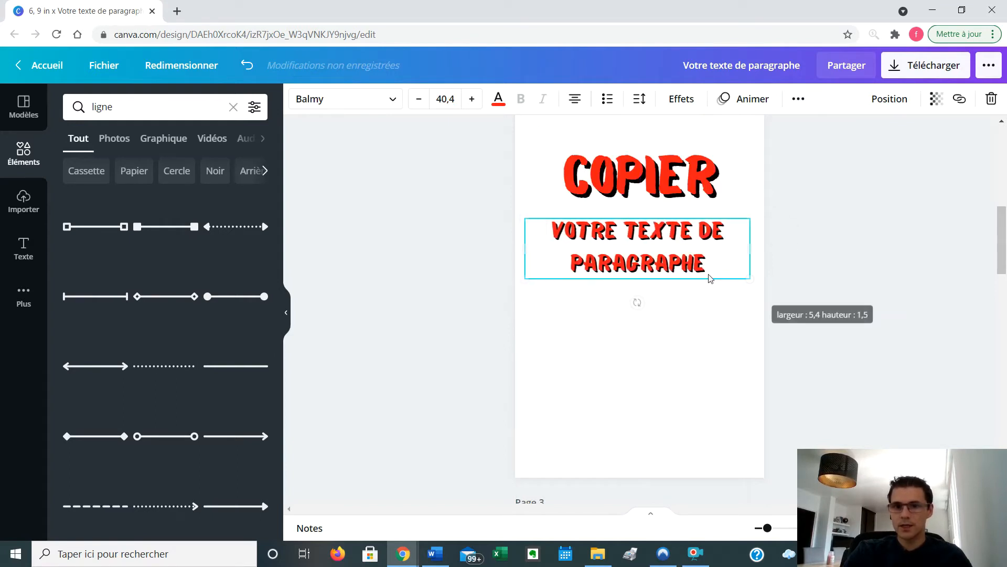
click(670, 351)
drag(664, 262, 665, 284)
click(656, 355)
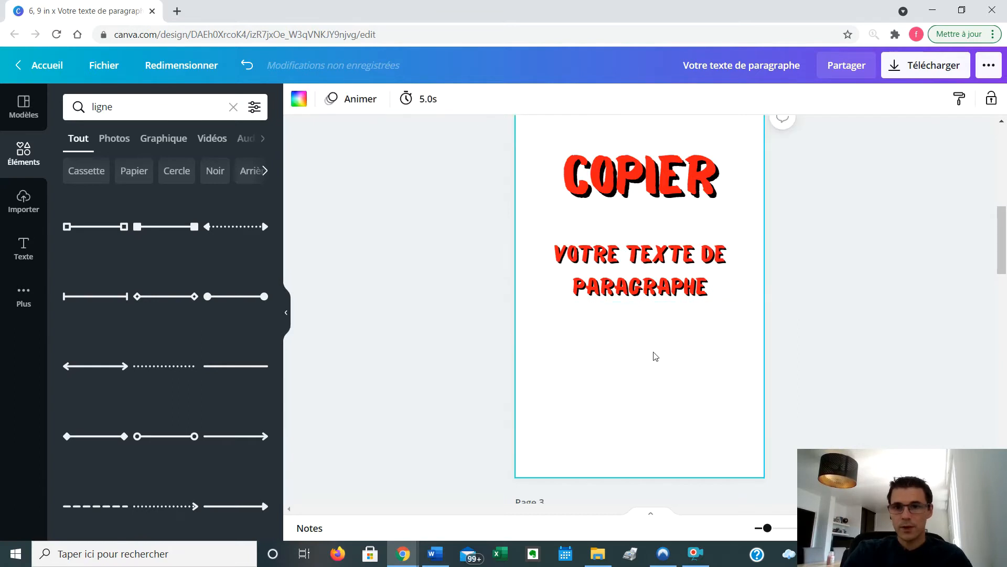
scroll(670, 362, up, 2)
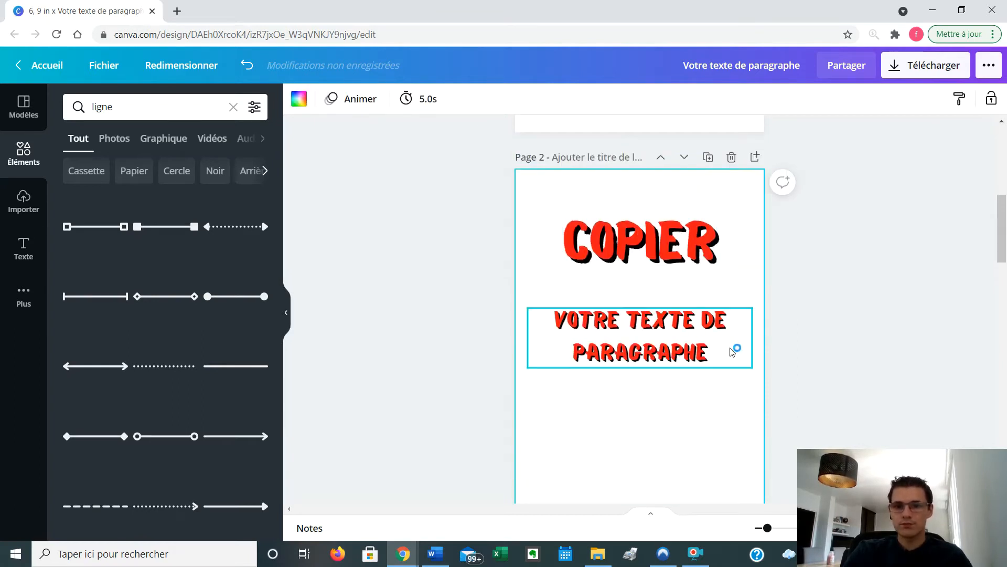
scroll(656, 336, down, 2)
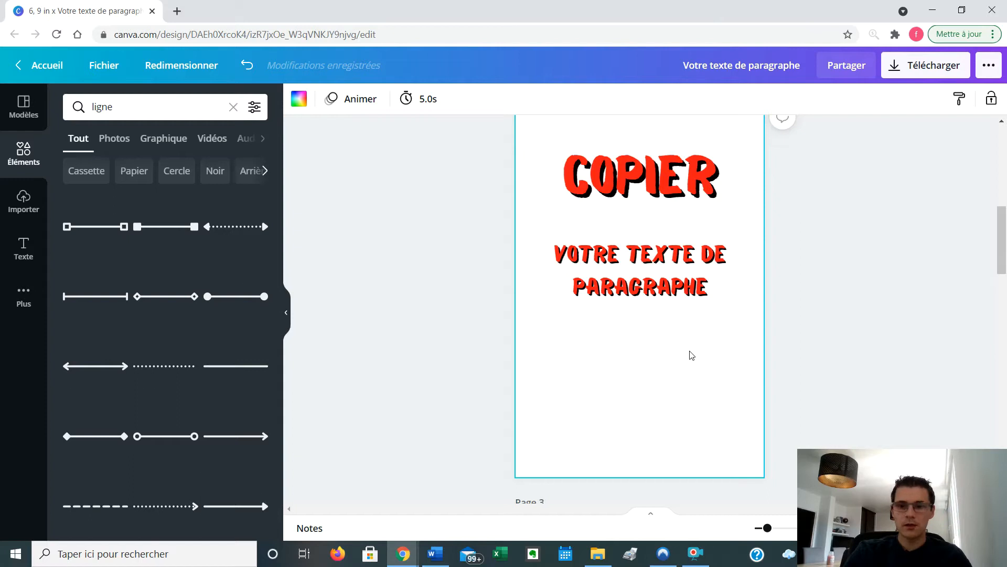
scroll(692, 355, up, 2)
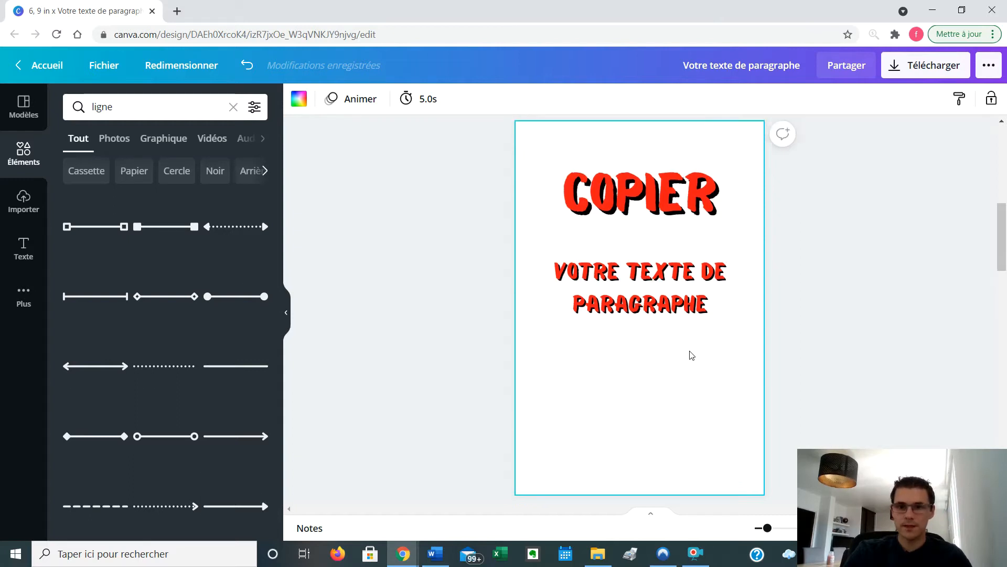
Step: Select the layers of the glowing arched "LES EFFETS" title on page 3 together and move them slightly up
scroll(668, 362, down, 10)
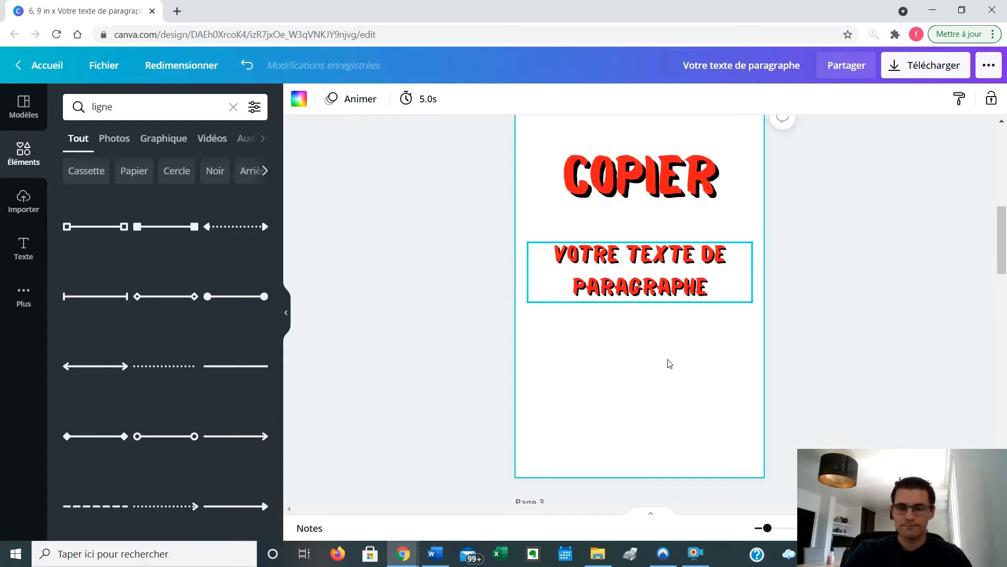
scroll(668, 360, down, 4)
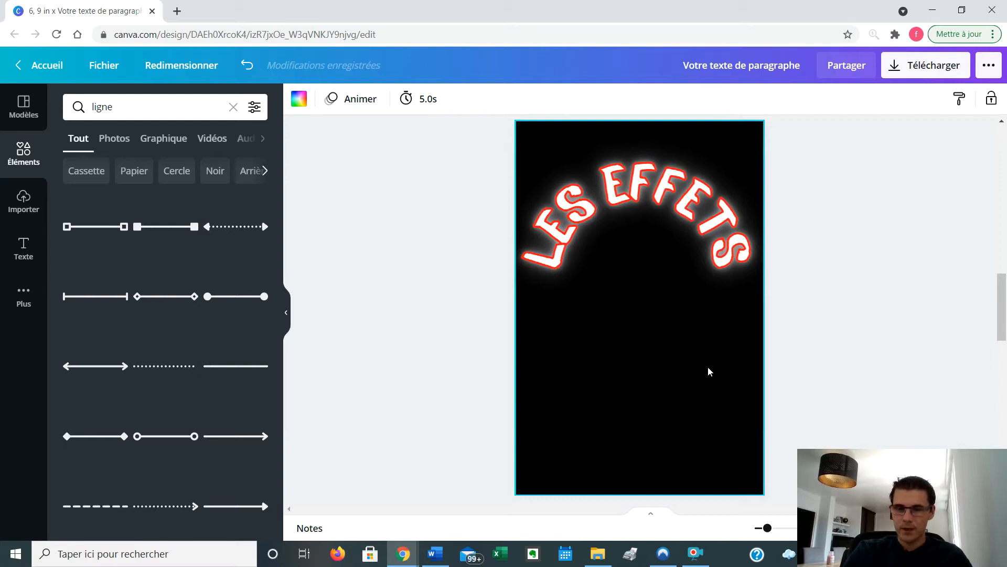
drag(815, 321, 636, 161)
mouse_move(661, 196)
mouse_down()
mouse_move(651, 210)
mouse_move(661, 186)
mouse_up()
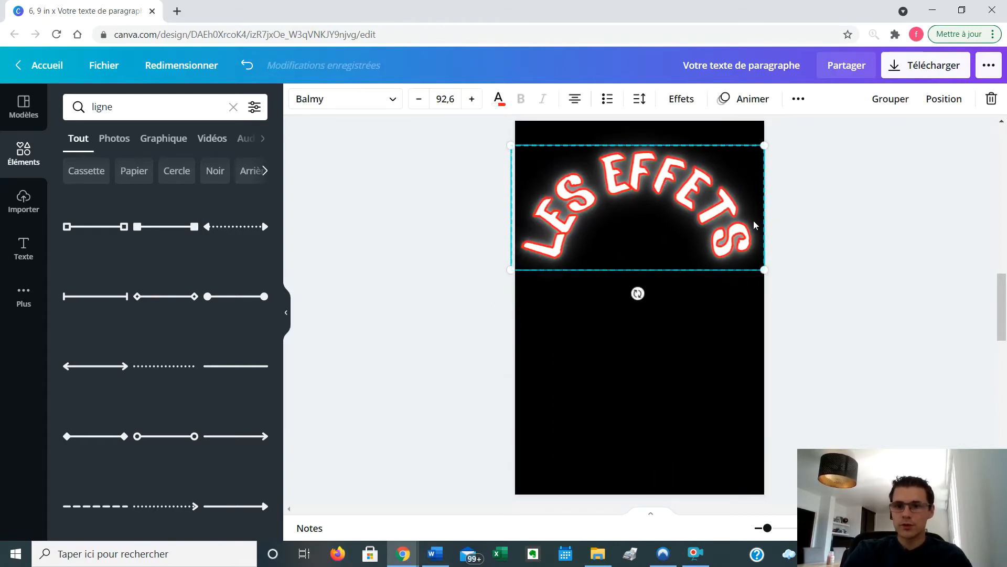
click(795, 341)
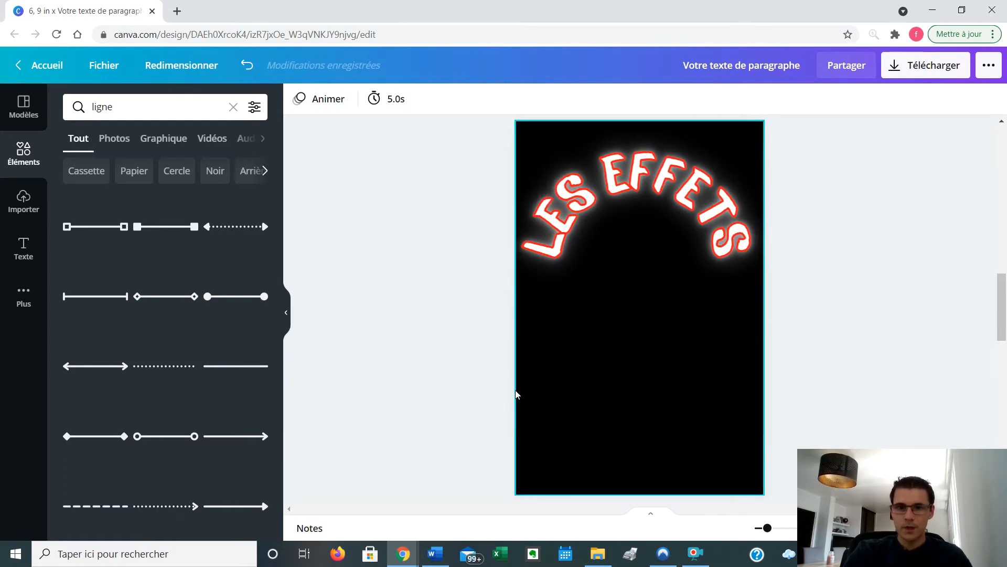
Step: Add a text box below the arched title on black page 3 and set its font size to 90
click(621, 379)
scroll(621, 379, down, 1)
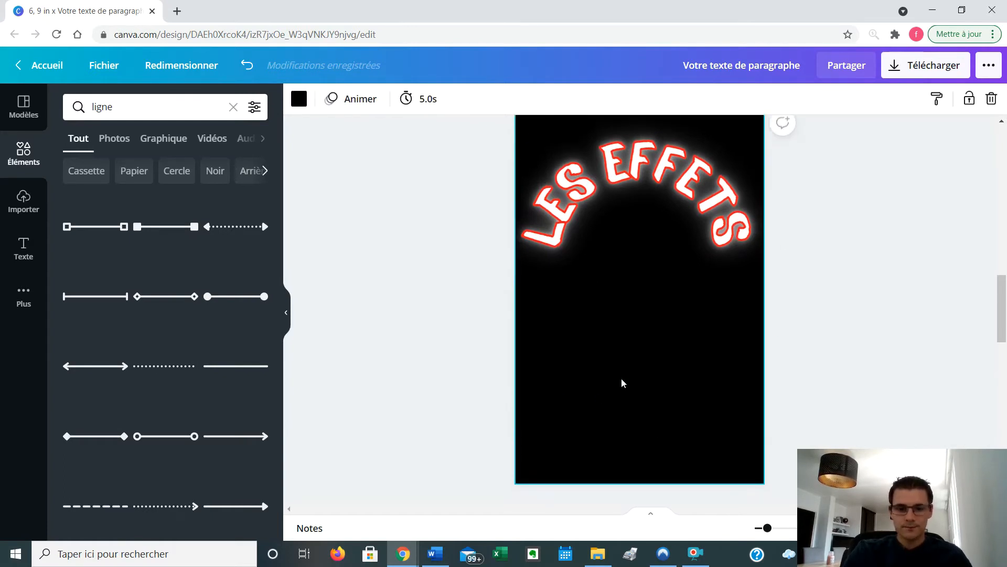
key(t)
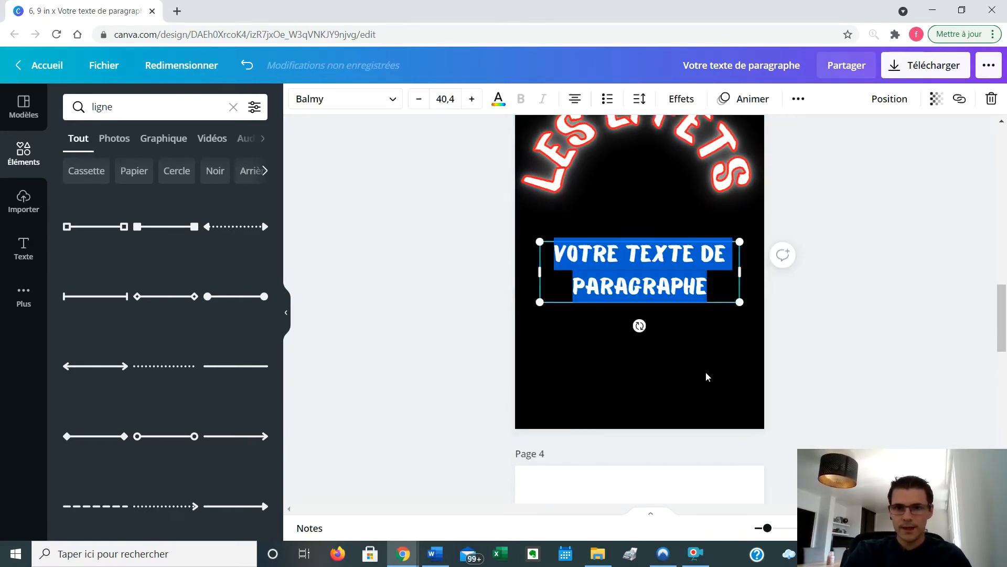
click(456, 95)
text(91)
key(BackSpace)
text(0)
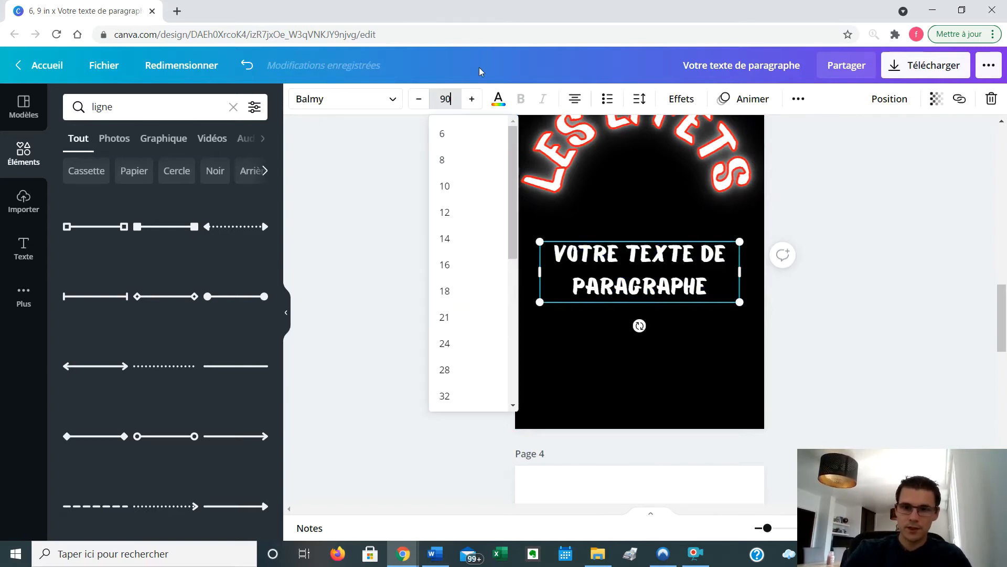
key(Return)
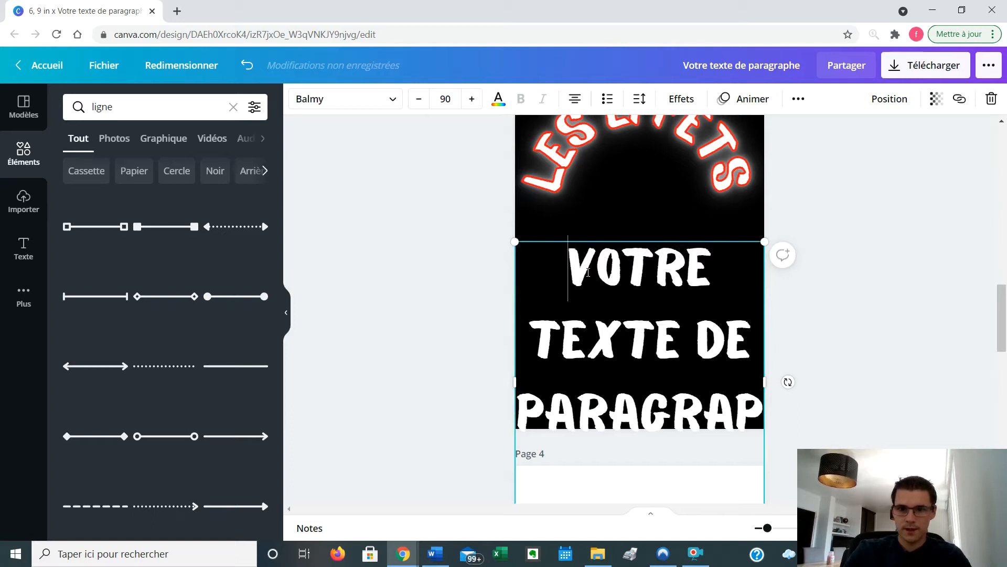
Step: Replace the placeholder text in the new text box with "LES EFFETS"
double_click(617, 286)
text(LES EFFETS)
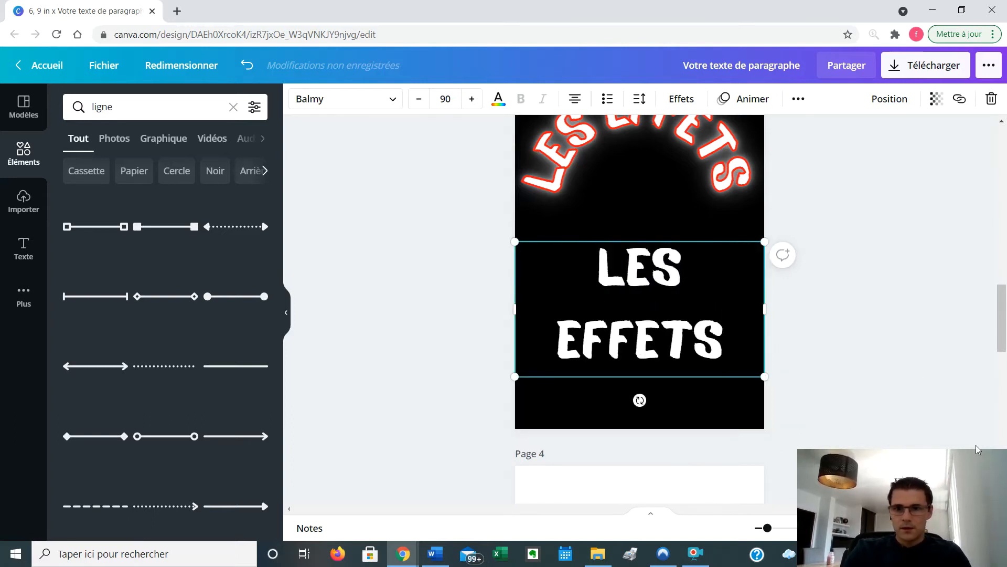
click(911, 366)
scroll(848, 355, up, 3)
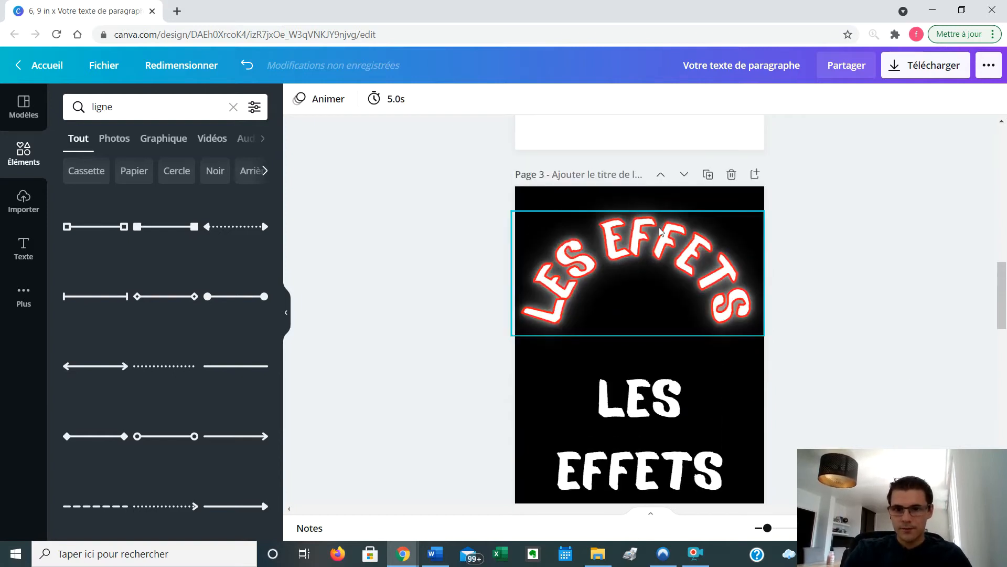
Step: Apply the Courber shape effect to the lower "LES EFFETS" text
scroll(692, 282, down, 1)
click(682, 366)
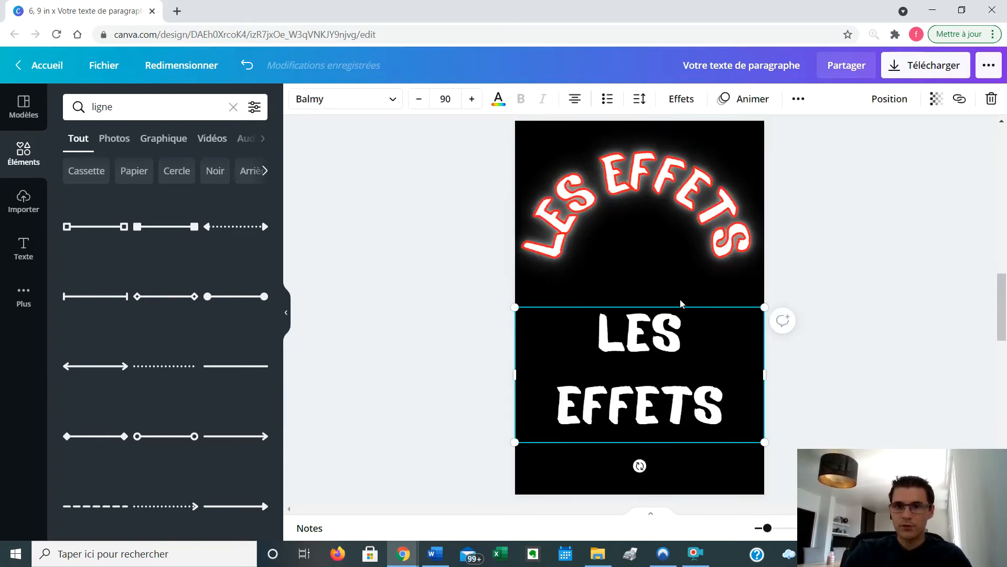
click(698, 99)
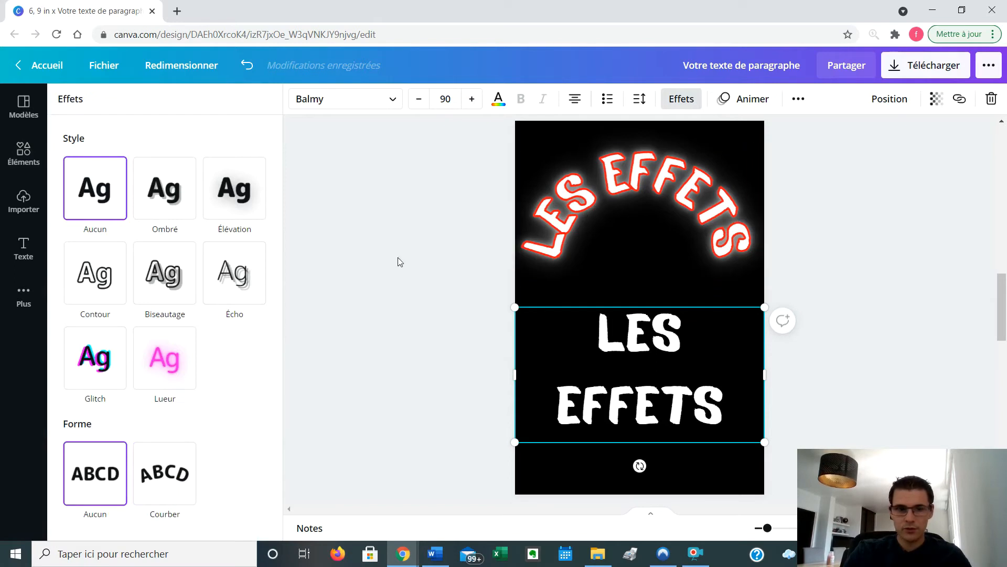
click(184, 478)
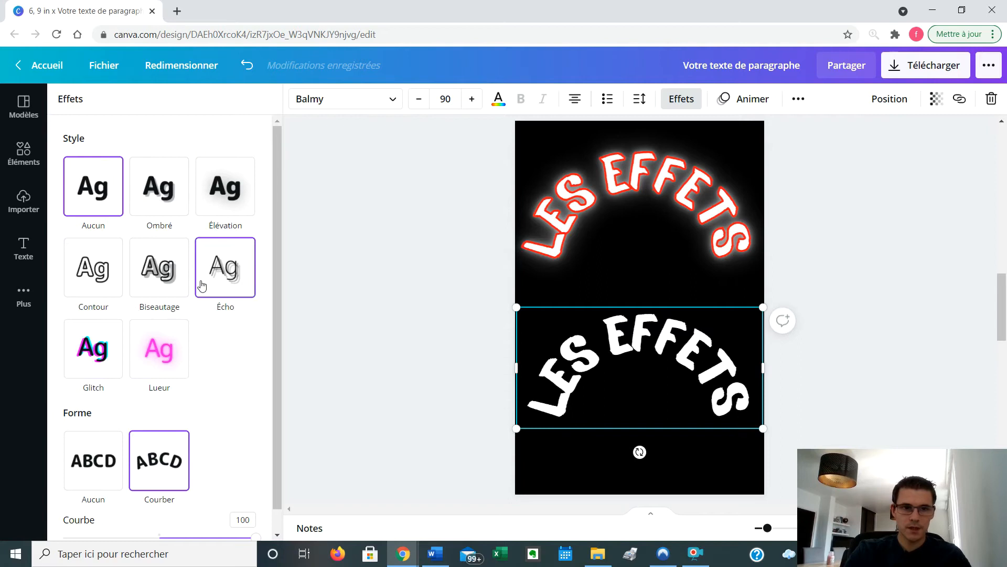
Step: Apply the Biseautage style to the lower curved text with distance 0 and a white effect colour
click(178, 266)
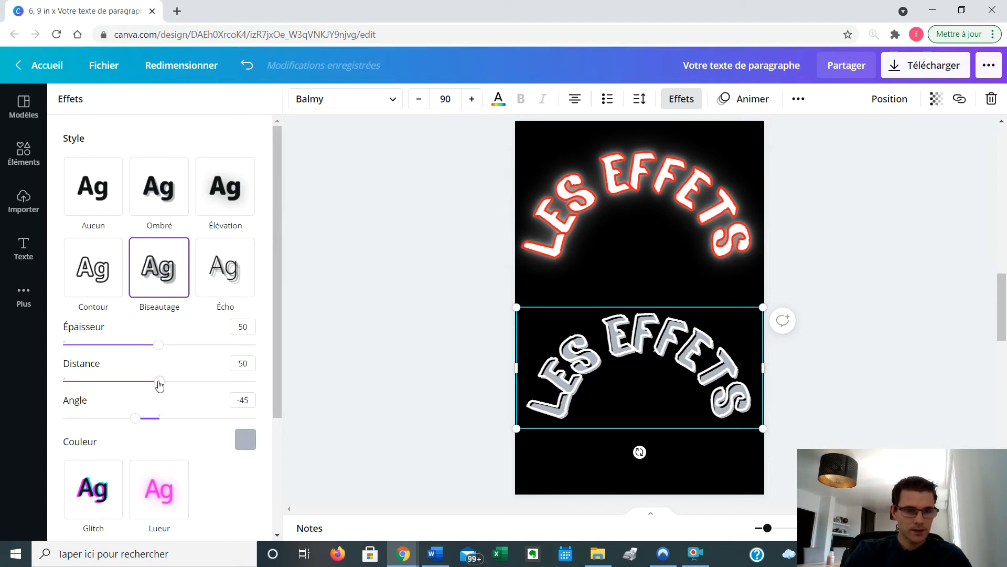
drag(159, 383, 63, 381)
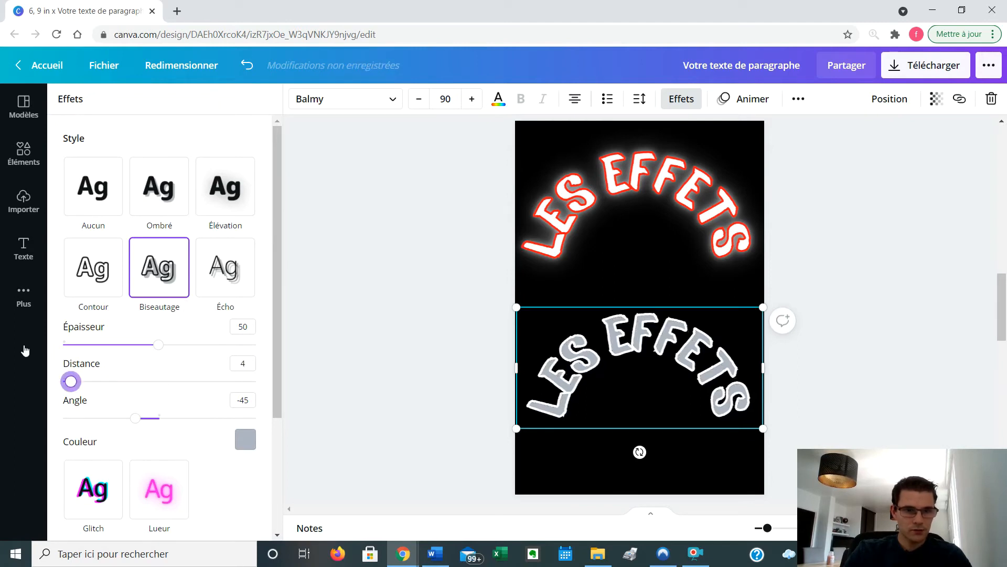
click(254, 445)
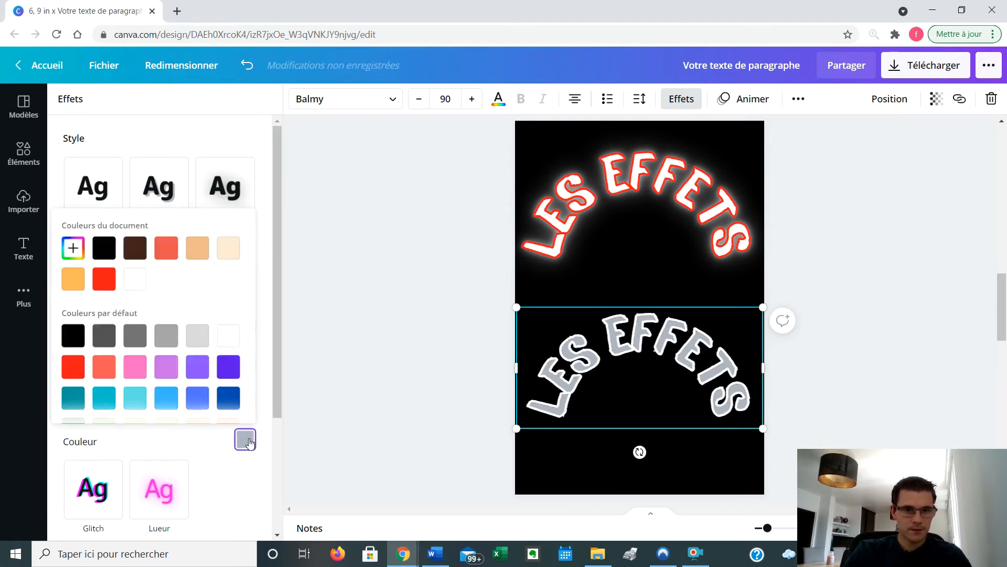
click(226, 342)
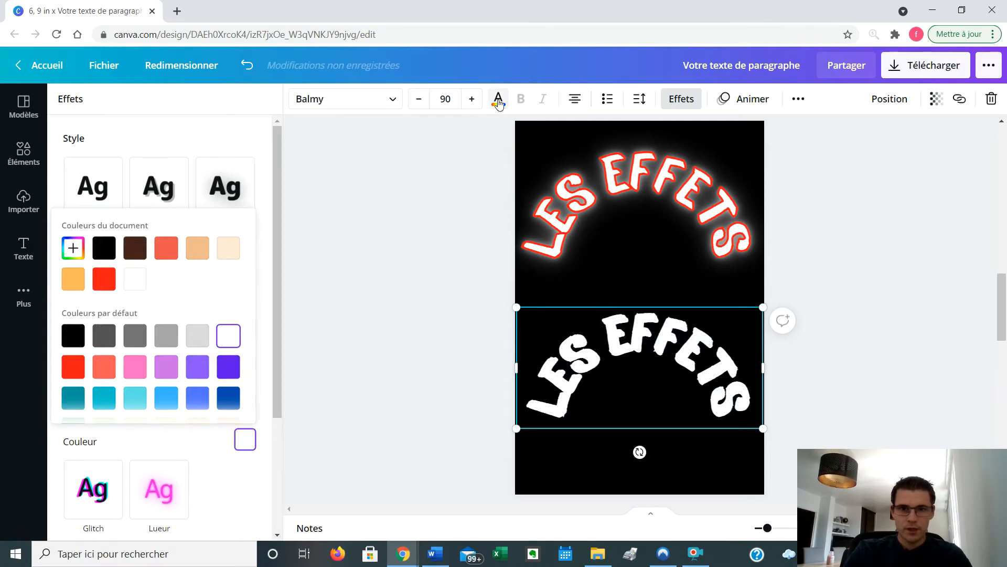
Step: Set the lower curved text's colour to the document's red so that its letters get a red outline
click(498, 99)
click(112, 203)
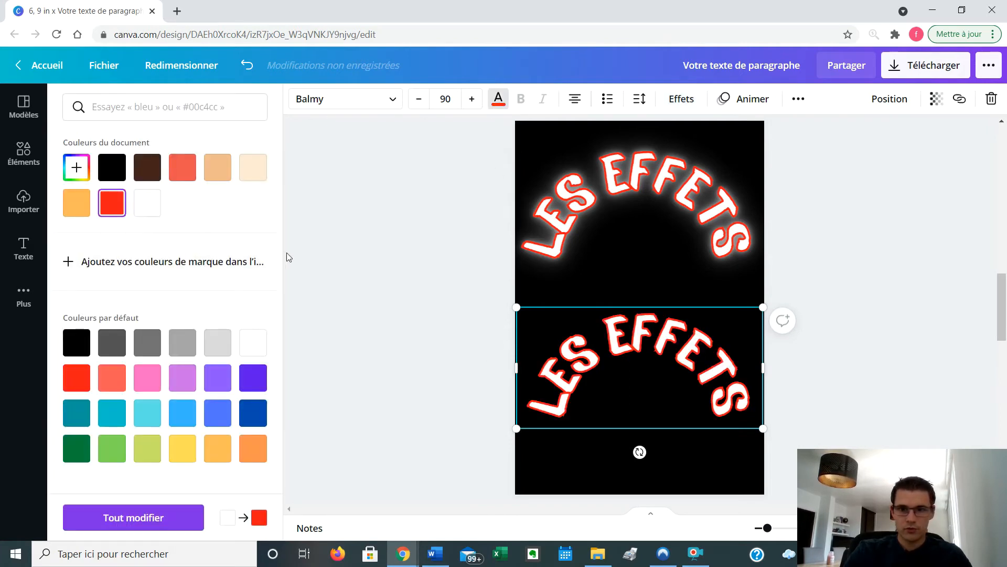
click(806, 274)
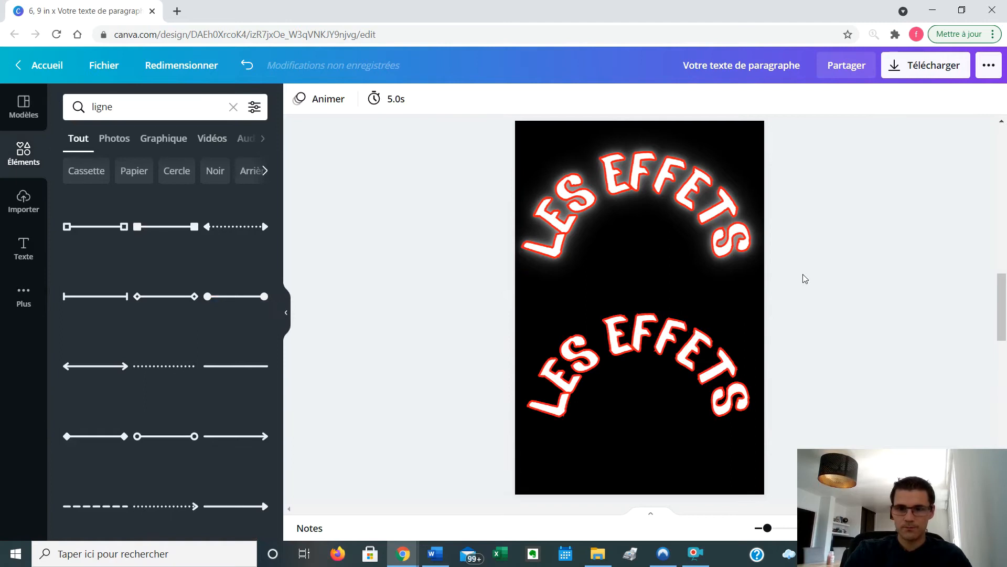
Step: Try the Ombré style on the lower curved "LES EFFETS" text and undo it
click(740, 367)
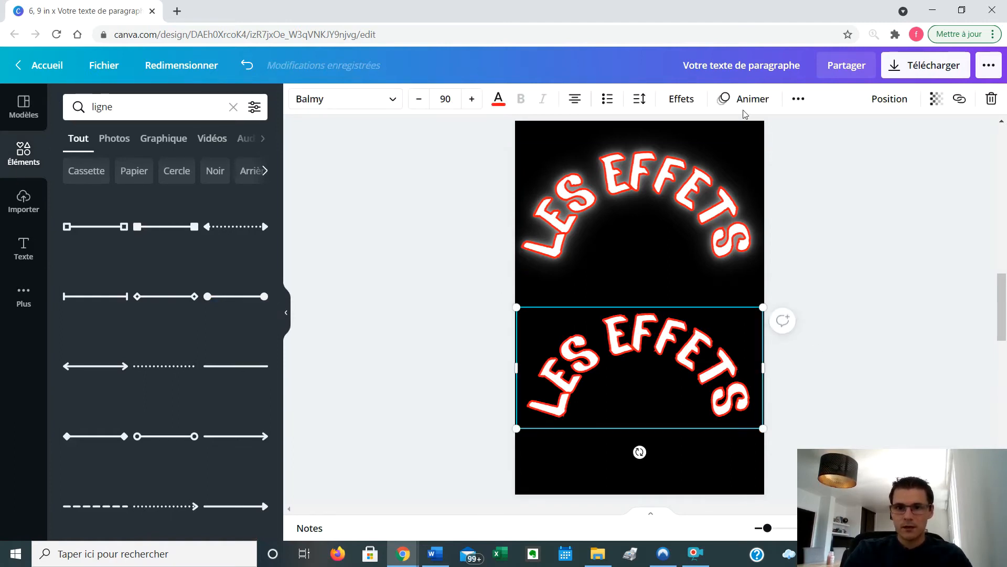
click(694, 108)
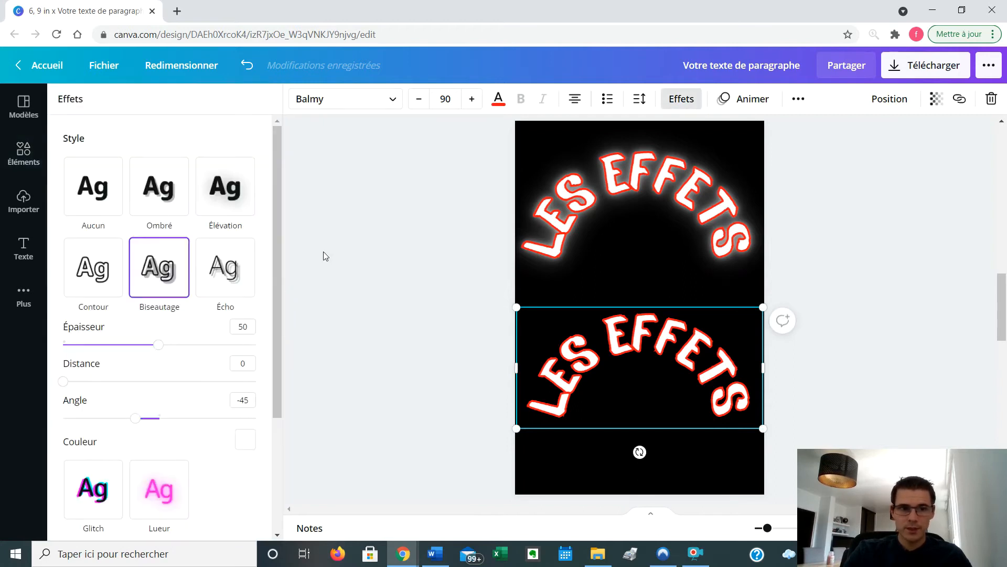
click(163, 198)
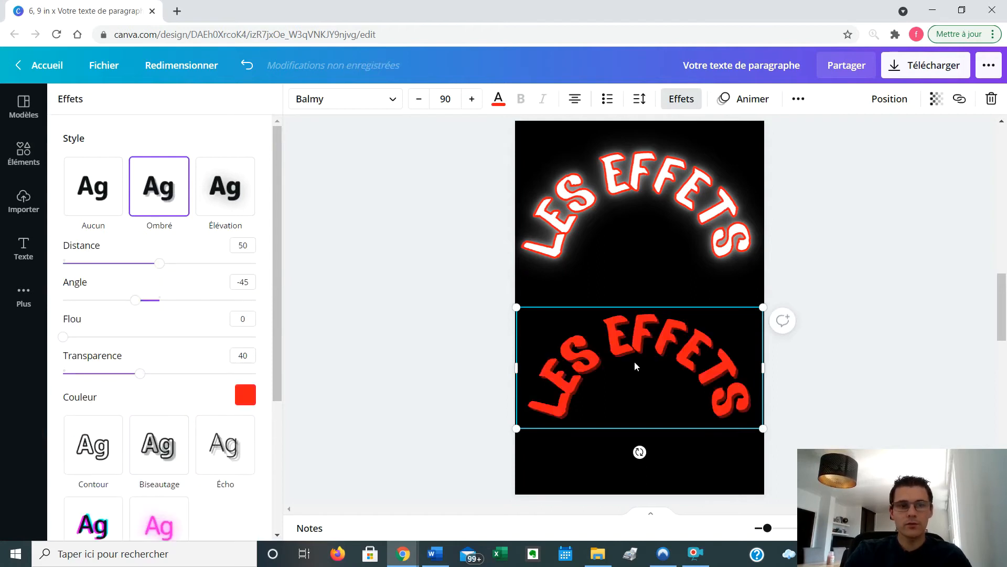
key(Escape)
click(669, 274)
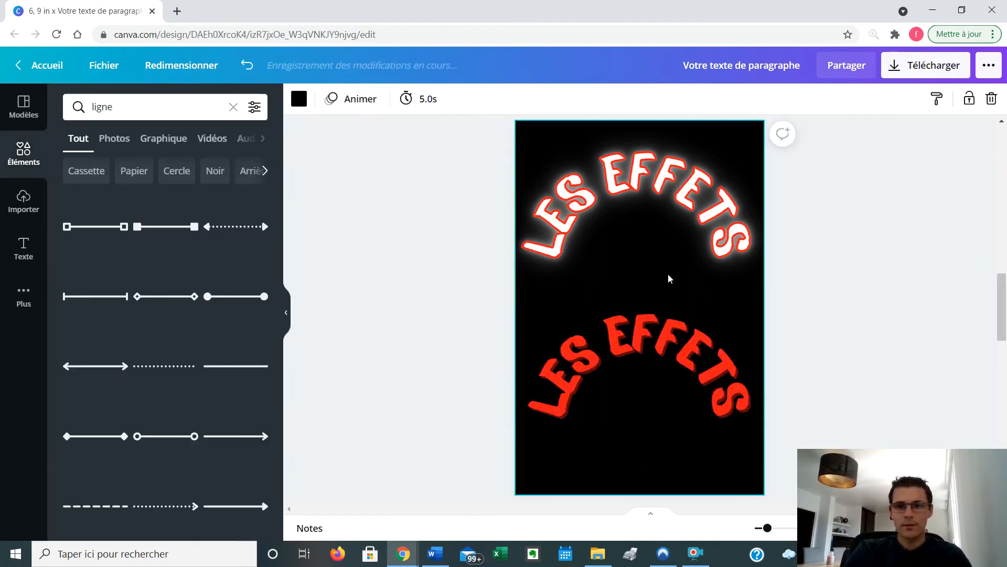
key(ctrl+z)
click(795, 333)
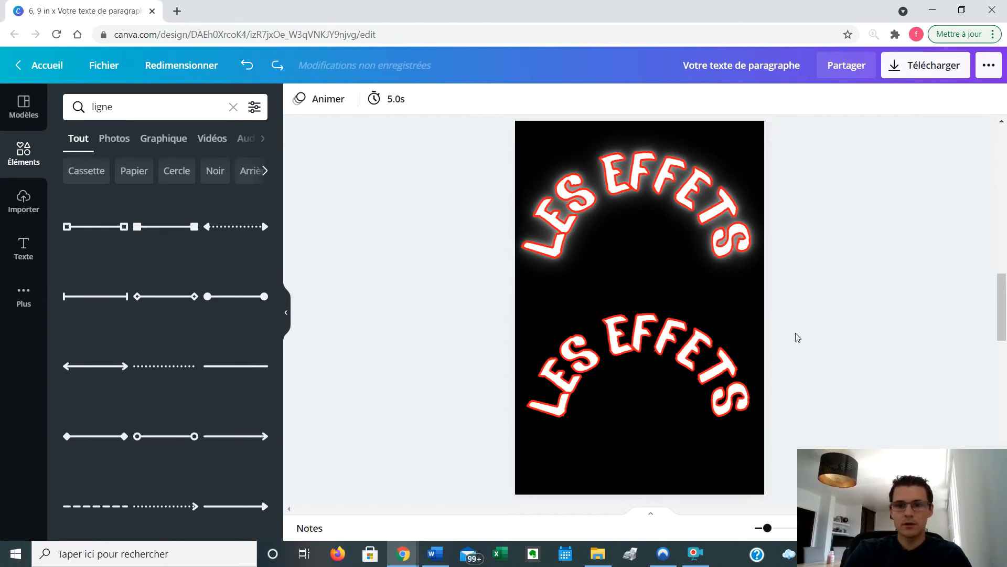
Step: Duplicate the lower curved "LES EFFETS" text and give the copy the Lueur style with intensity 32 in place of Biseautage
click(718, 355)
key(ctrl+d)
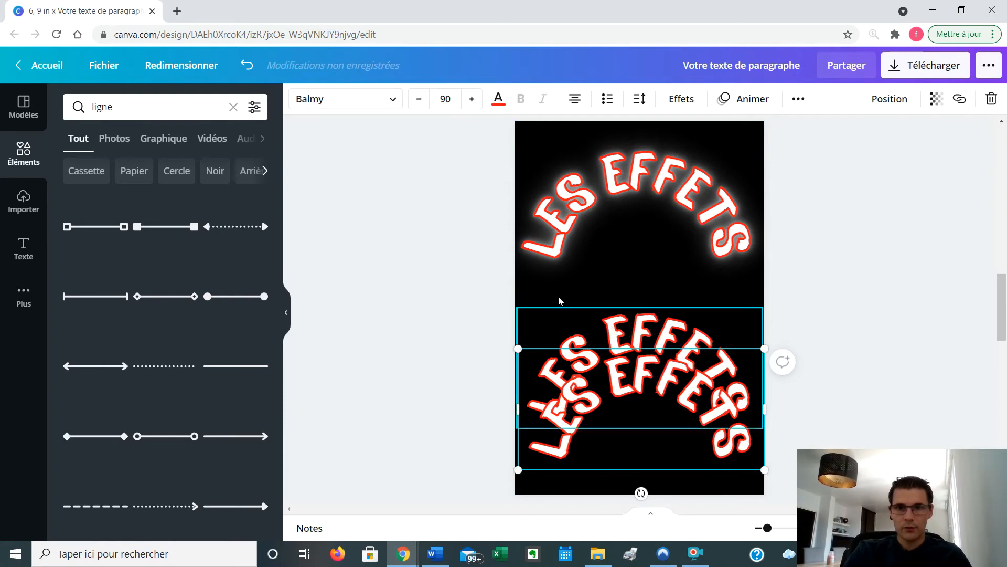
click(681, 99)
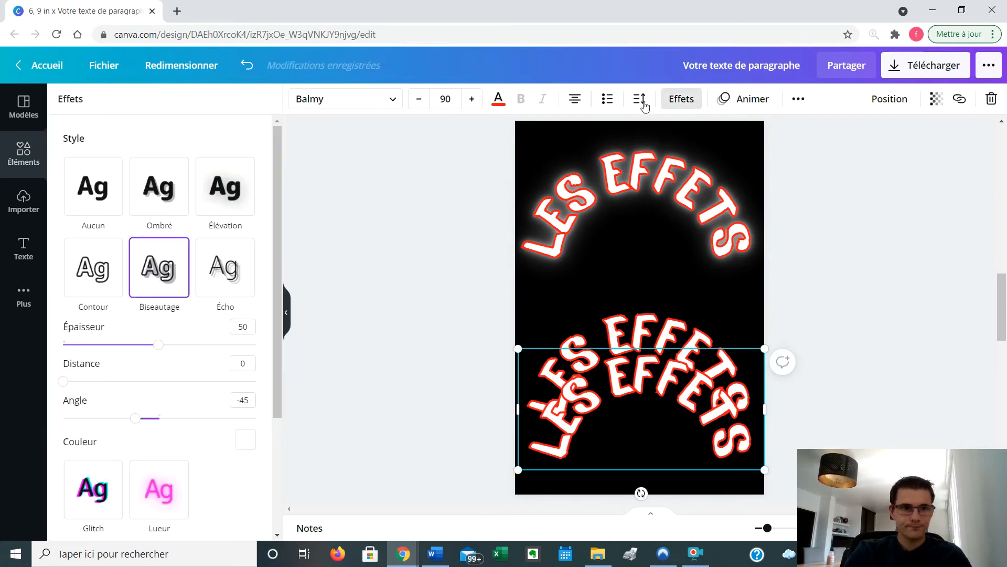
click(102, 203)
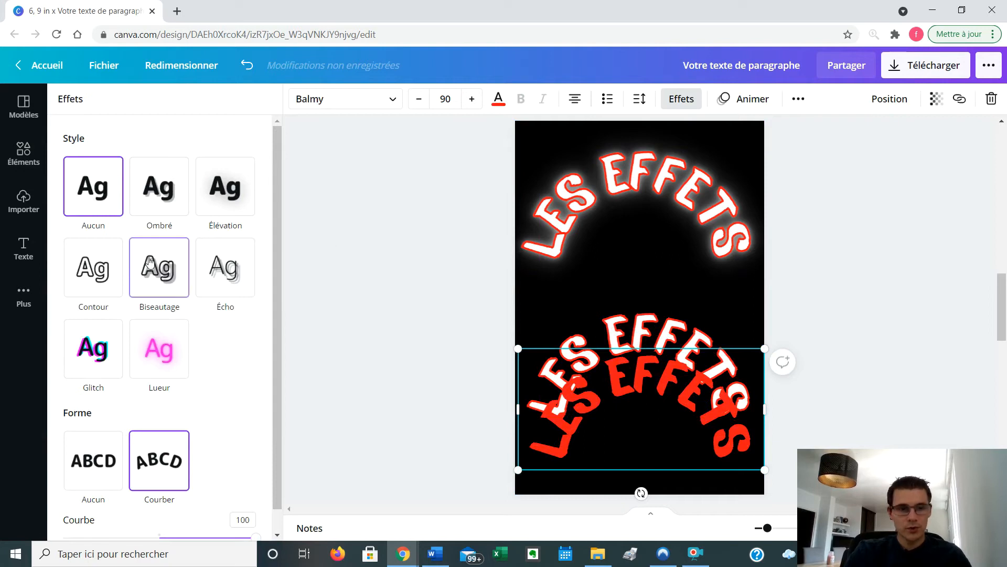
click(160, 351)
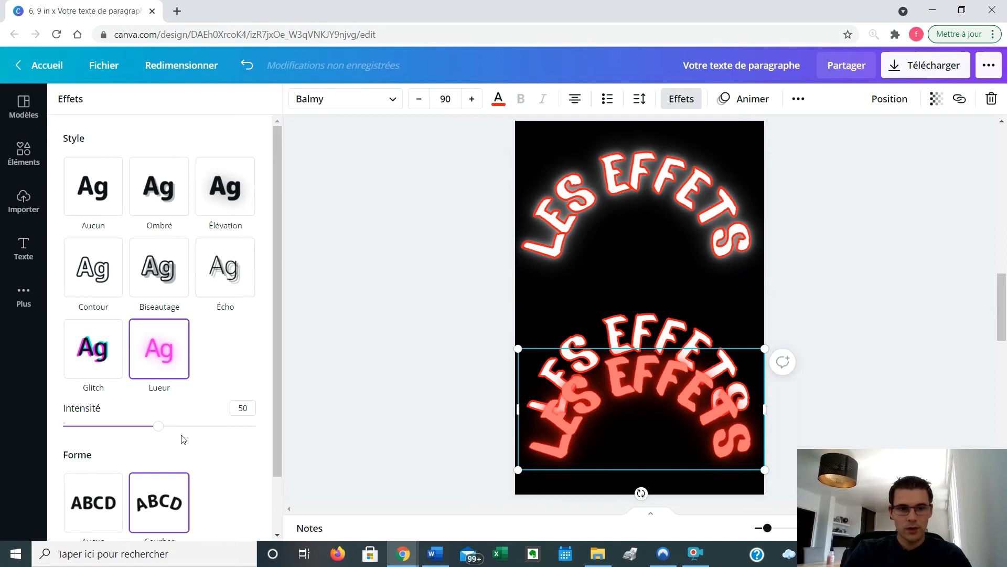
drag(164, 429, 125, 419)
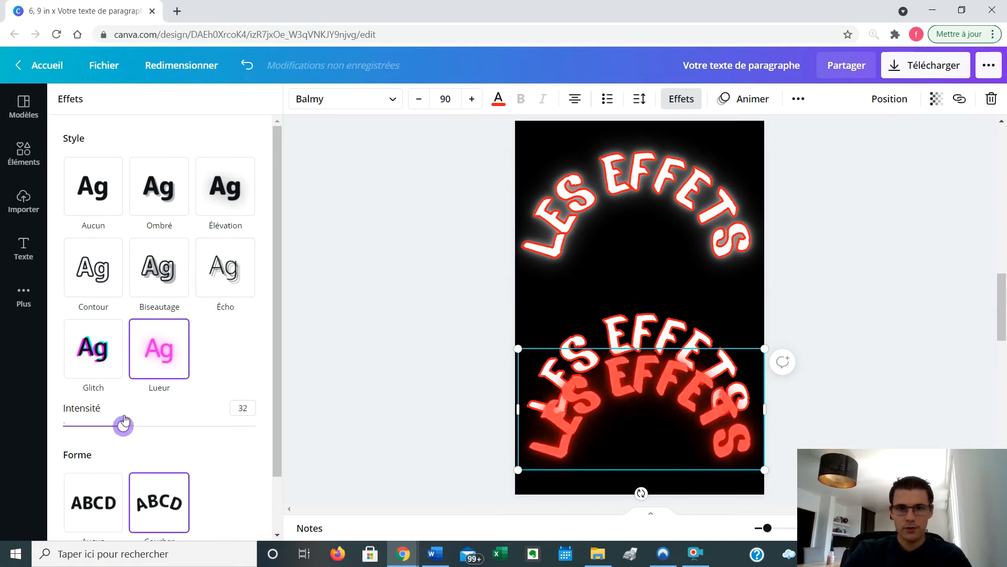
Step: Colour the glowing copy white and place it exactly over the lower outlined "LES EFFETS" text
click(496, 102)
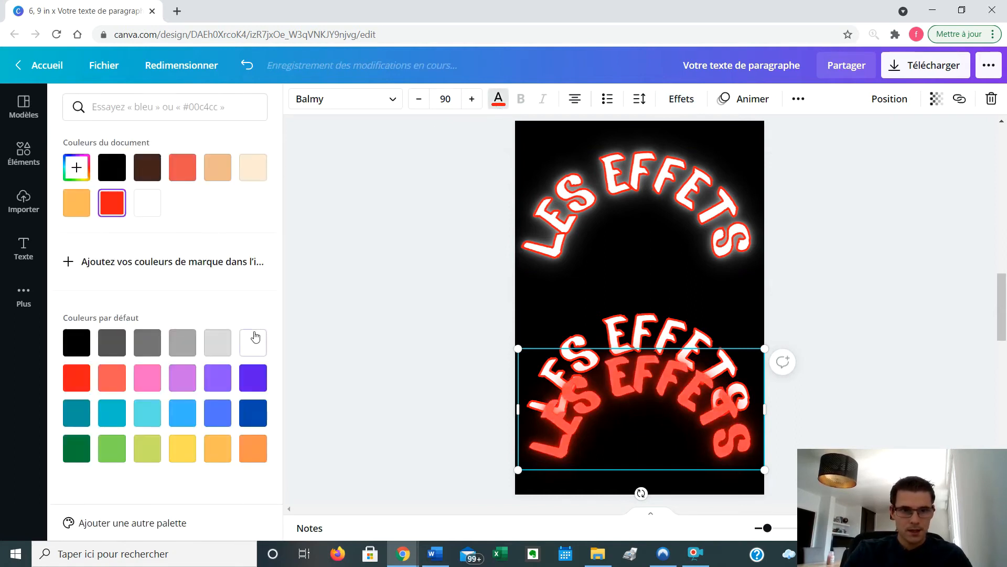
click(254, 339)
click(728, 293)
drag(652, 394, 648, 350)
click(734, 282)
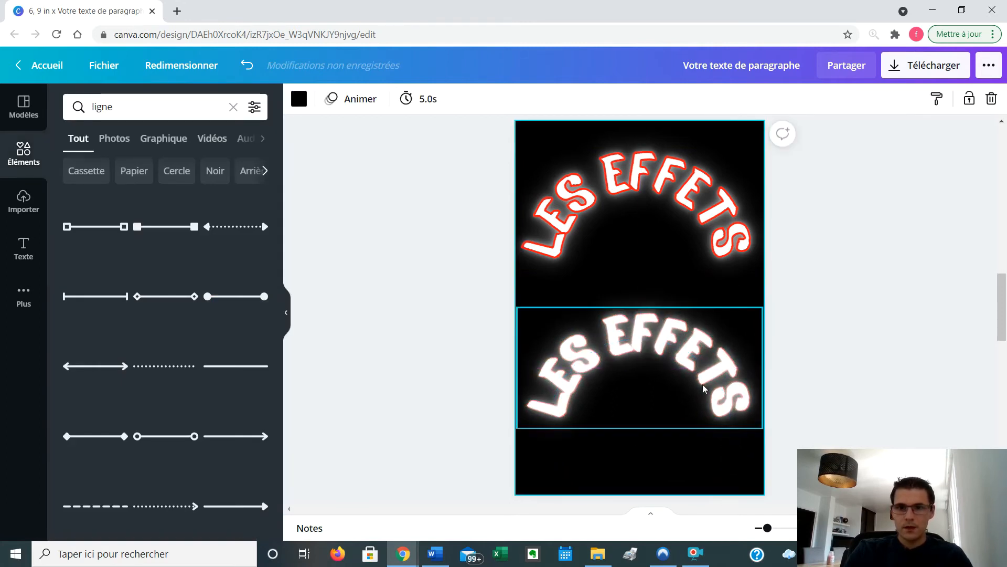
Step: Send the white glowing copy one level backward so it sits behind the red-outlined lower text
click(740, 387)
click(904, 102)
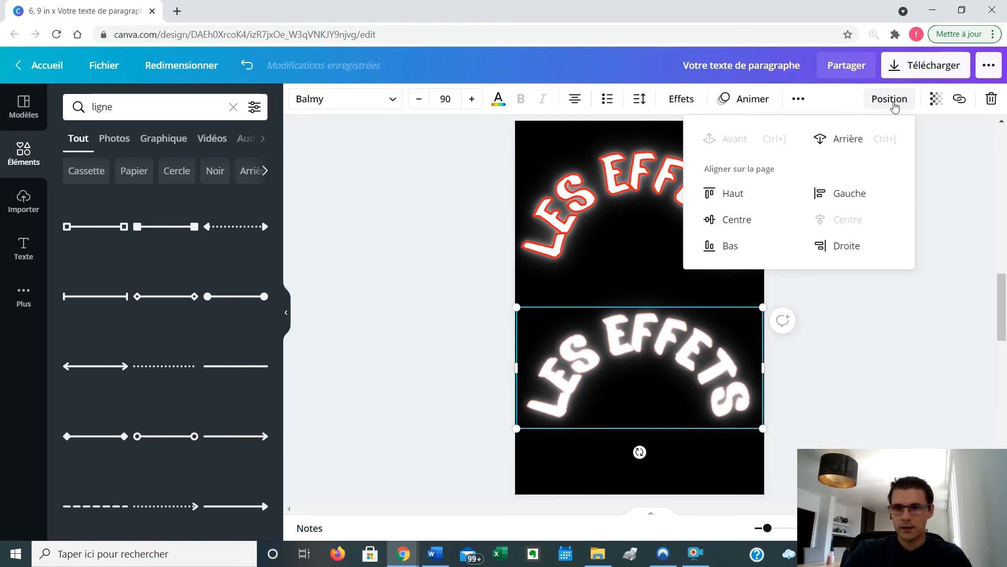
click(846, 138)
click(803, 336)
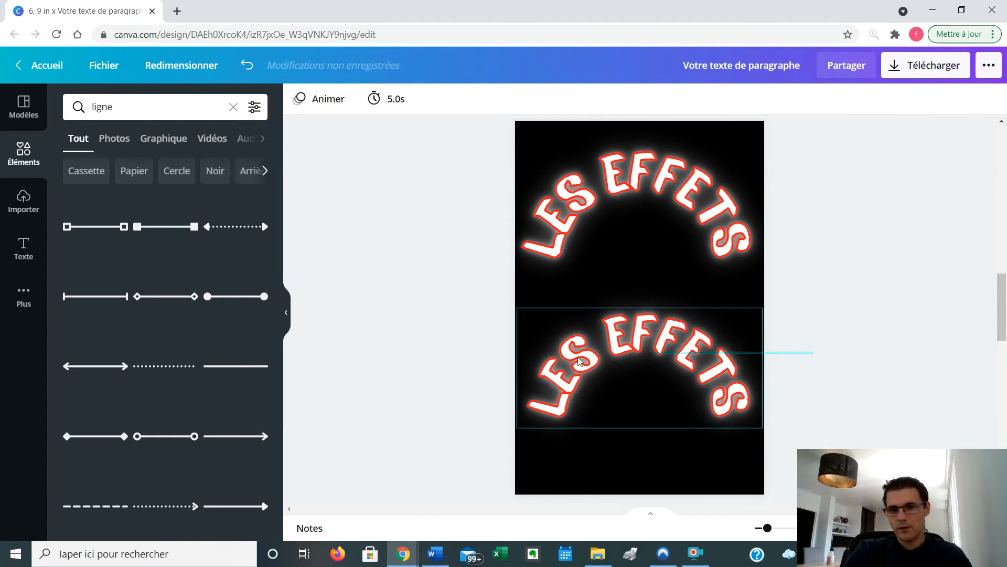
click(660, 362)
click(815, 342)
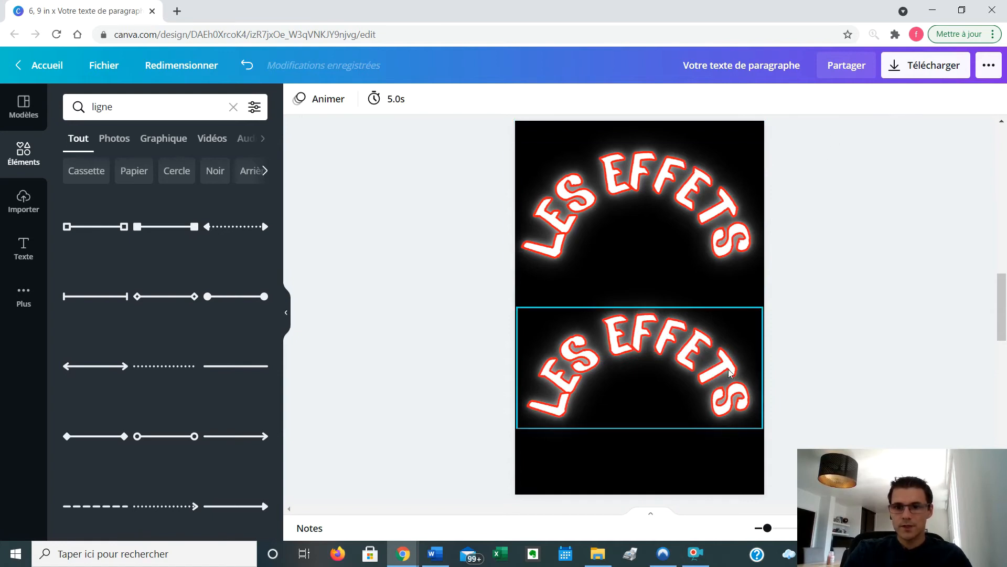
Step: Set the Biseautage thickness (Épaisseur) of the lower curved text to 79
click(722, 416)
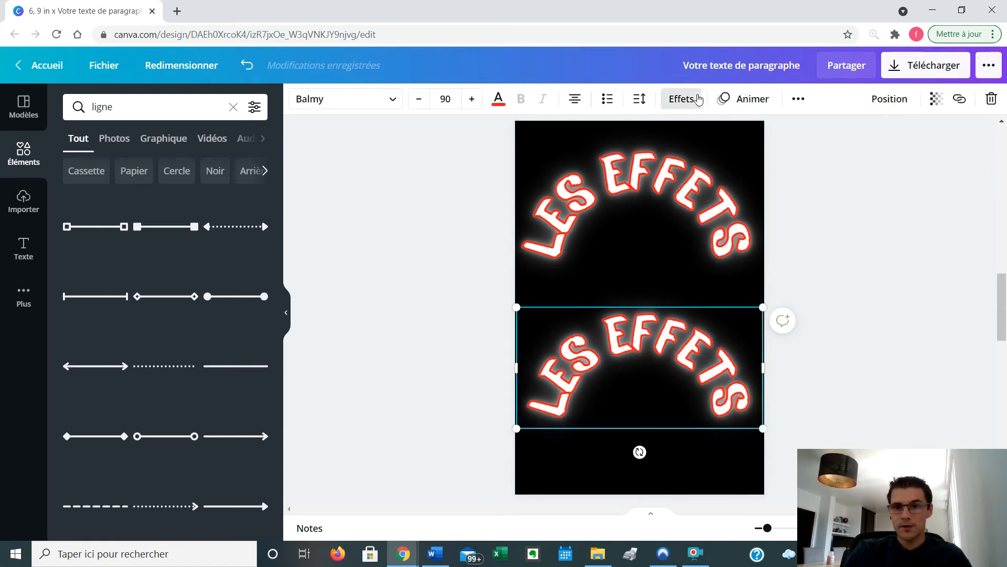
click(681, 99)
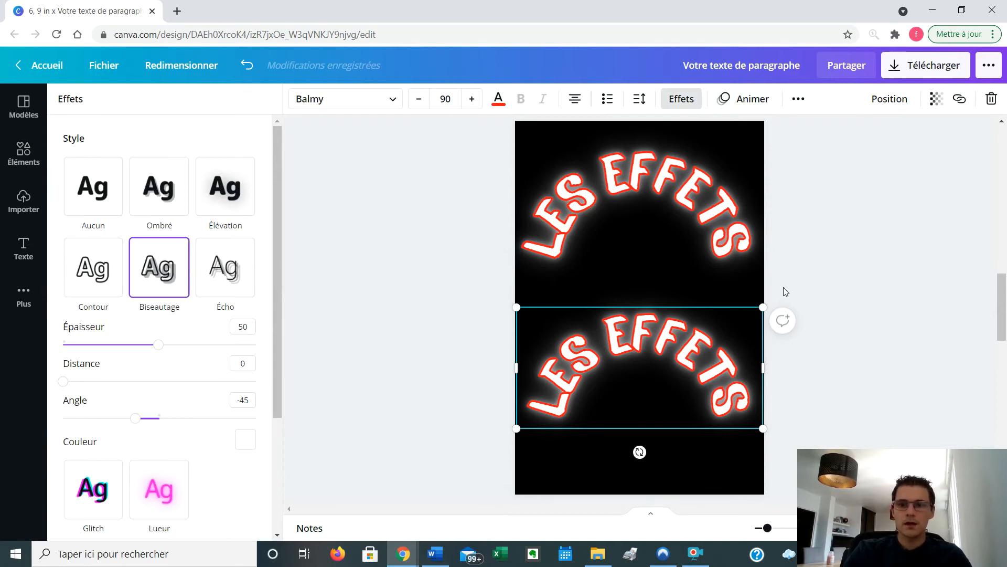
drag(158, 345, 216, 344)
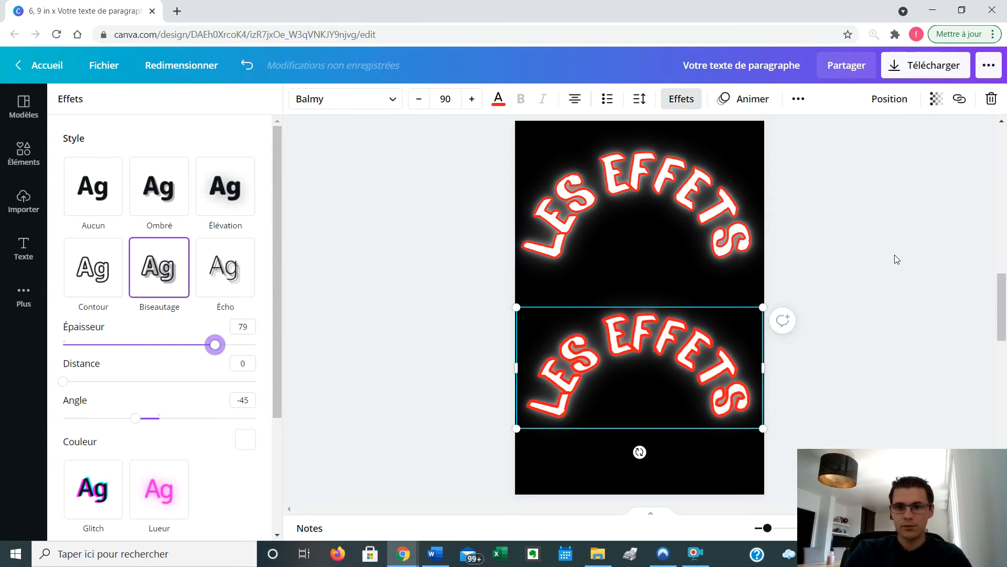
scroll(789, 291, down, 3)
scroll(785, 268, up, 3)
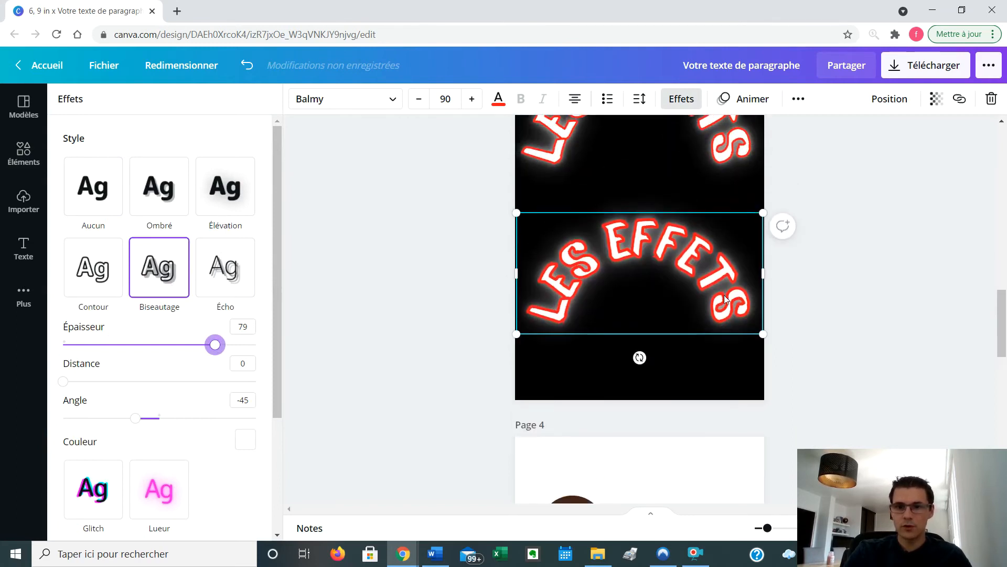
key(Escape)
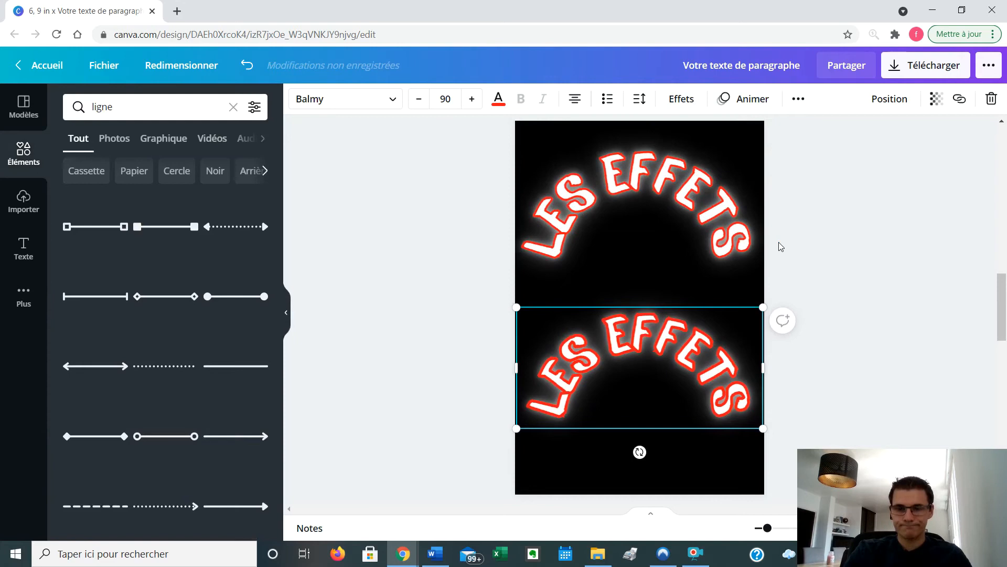
Step: Move the brown circle on page 4 slightly up towards the page's upper-left corner
scroll(779, 242, down, 5)
scroll(778, 241, down, 3)
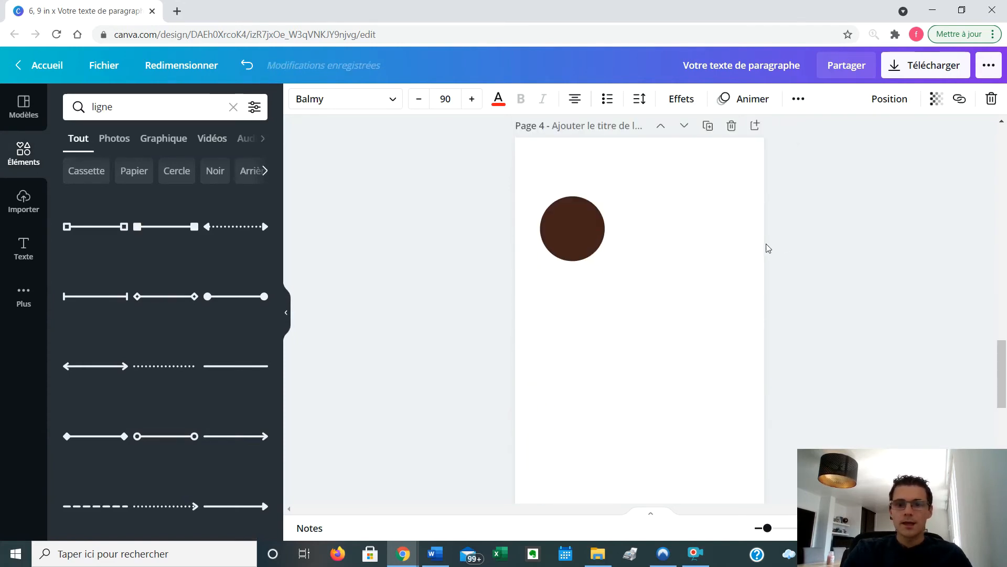
click(689, 263)
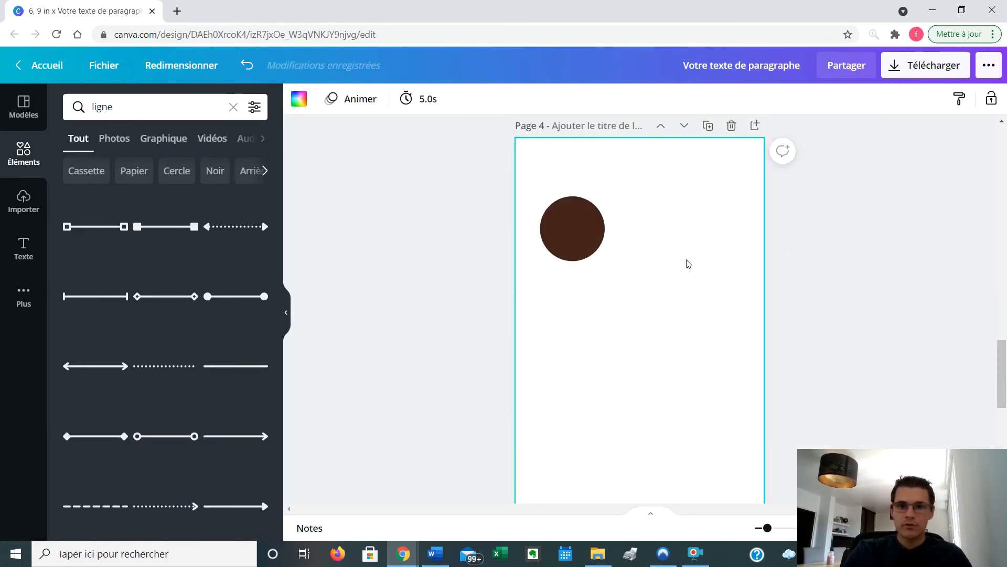
drag(564, 244, 581, 207)
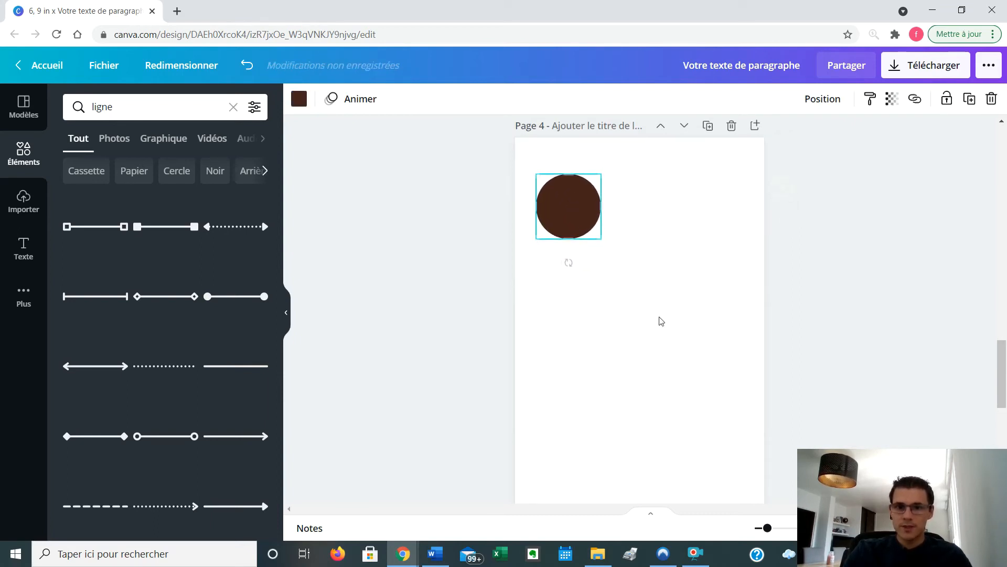
click(610, 294)
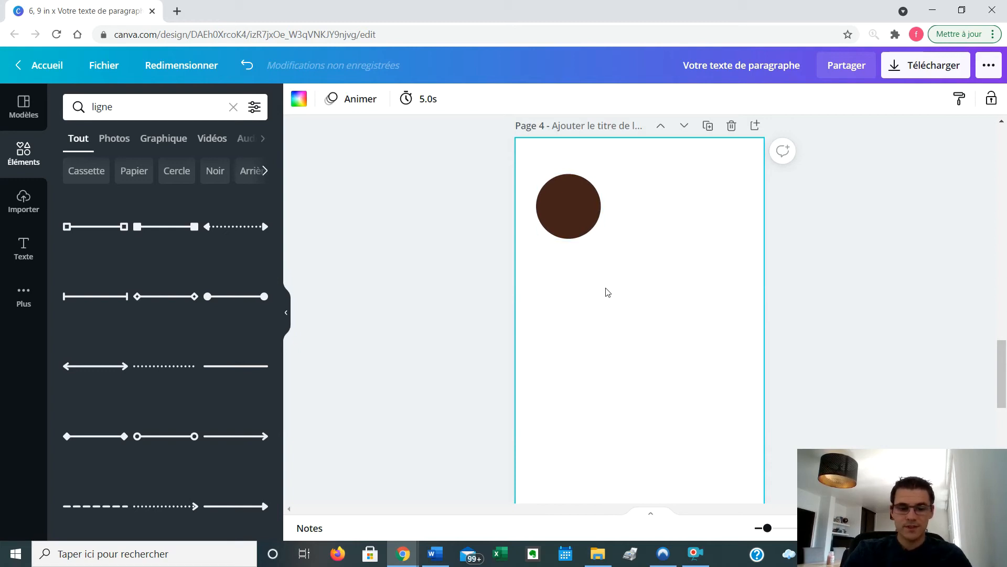
Step: Add a second brown circle to page 4, shrink it to about 2.5 by 2.5 in, and move it up to overlap the small circle
key(ctrl+v)
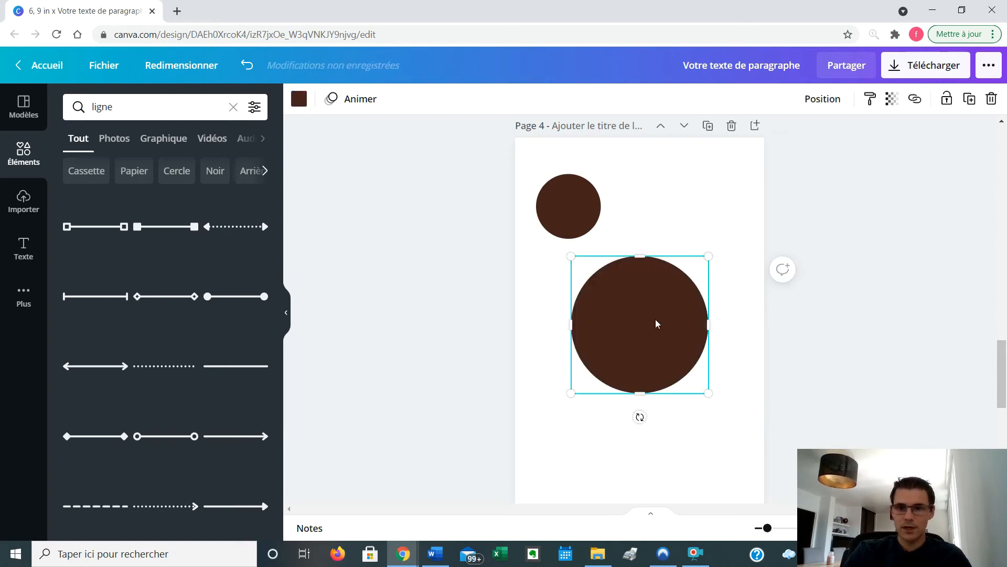
drag(705, 391, 677, 360)
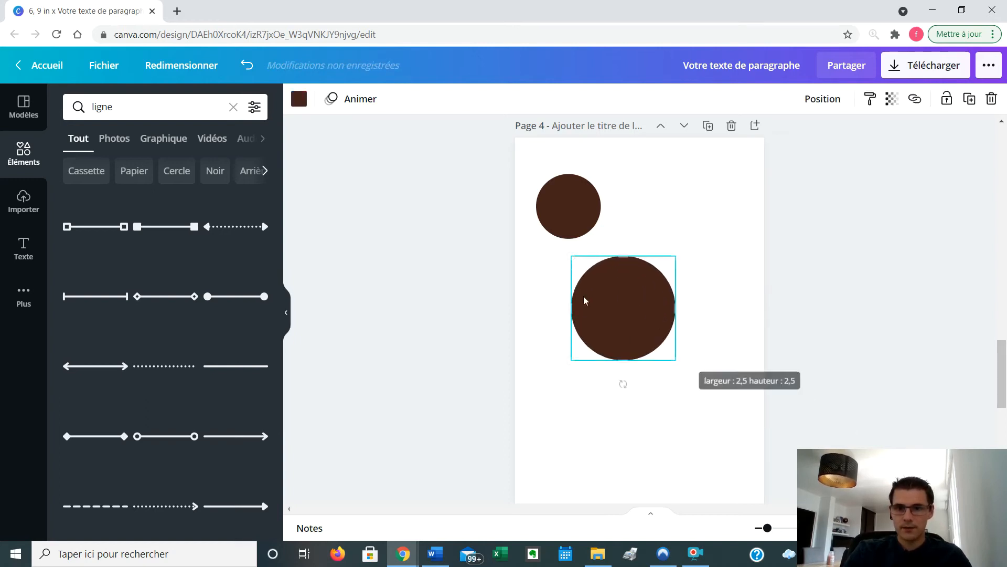
drag(581, 294, 578, 207)
Step: Insert a brown rectangle on page 4 and reduce it to a small square in the lower half of the page
click(677, 435)
key(r)
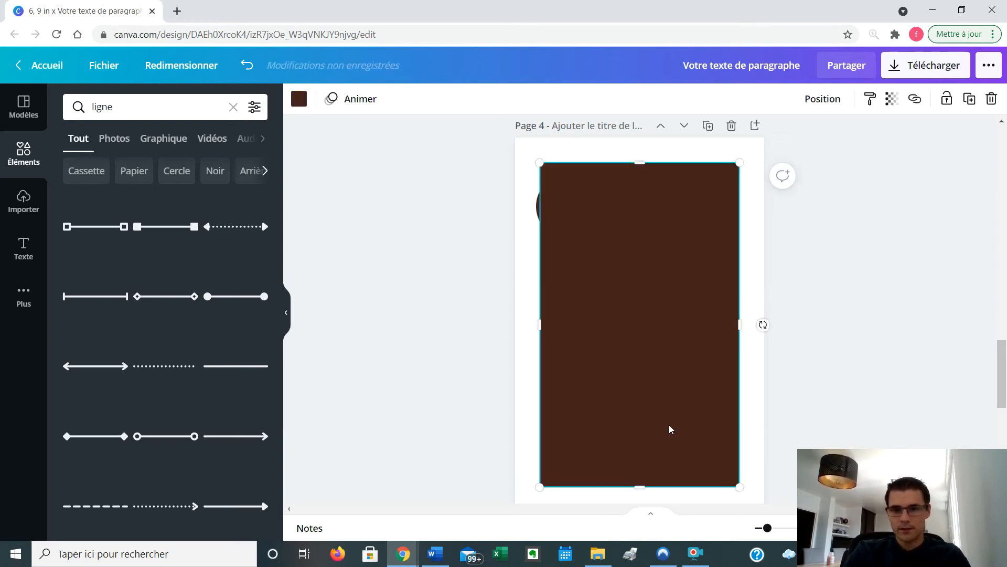
drag(739, 487, 670, 387)
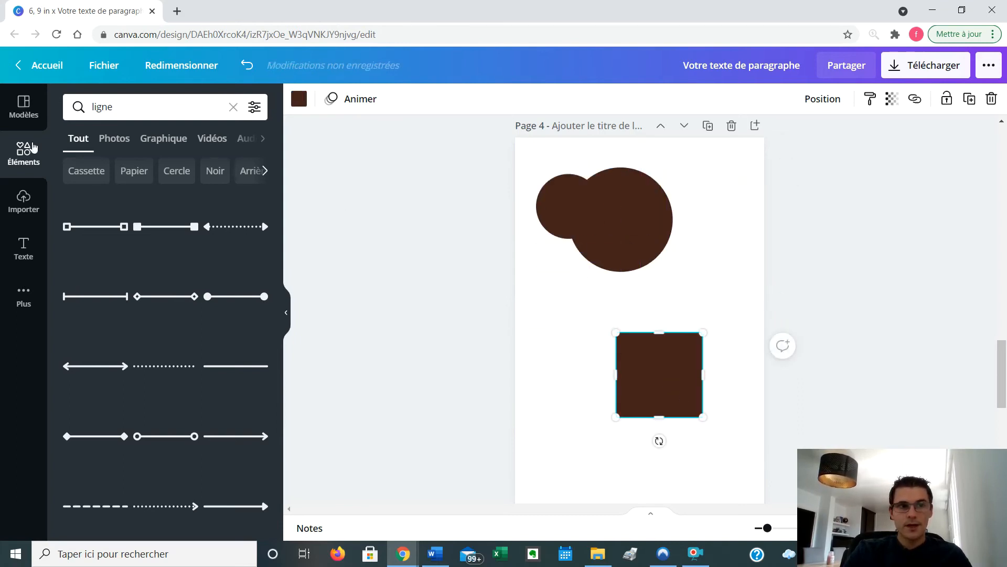
Step: Search the elements for "rectangle" and add a small brown rectangle at page 4's left edge, below the small circle
triple_click(186, 110)
key(BackSpace)
text(rectangl)
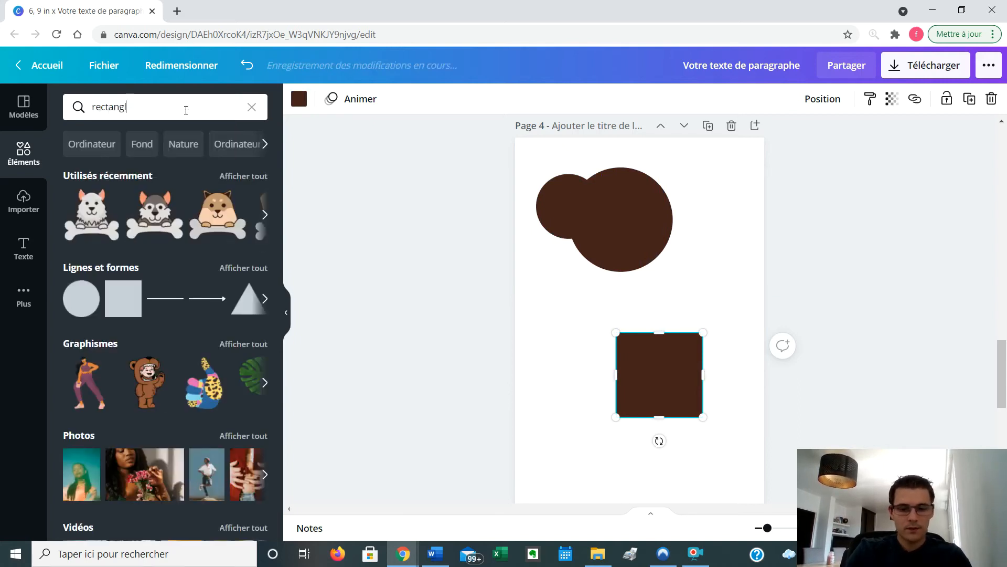
text(e)
key(Return)
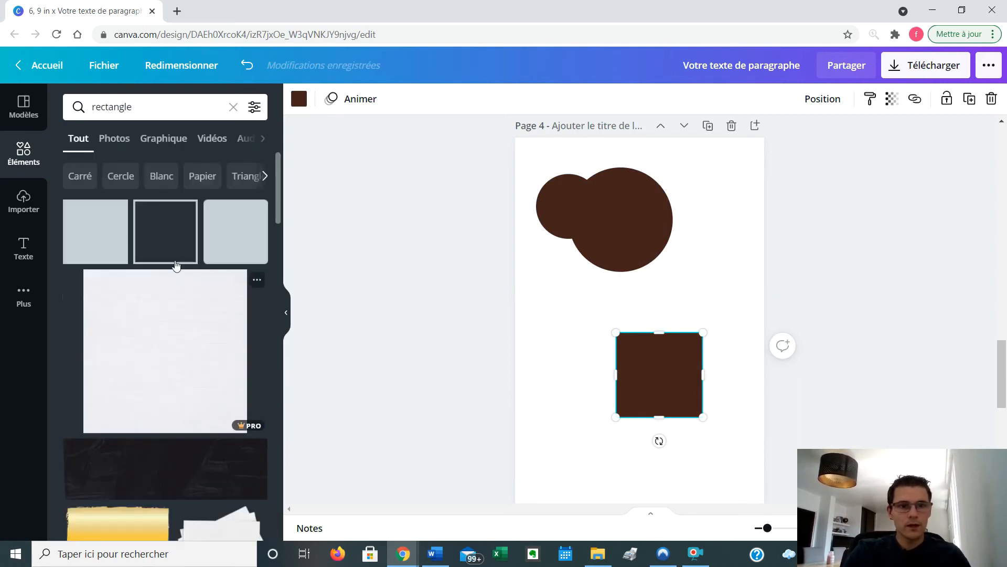
drag(176, 265, 557, 291)
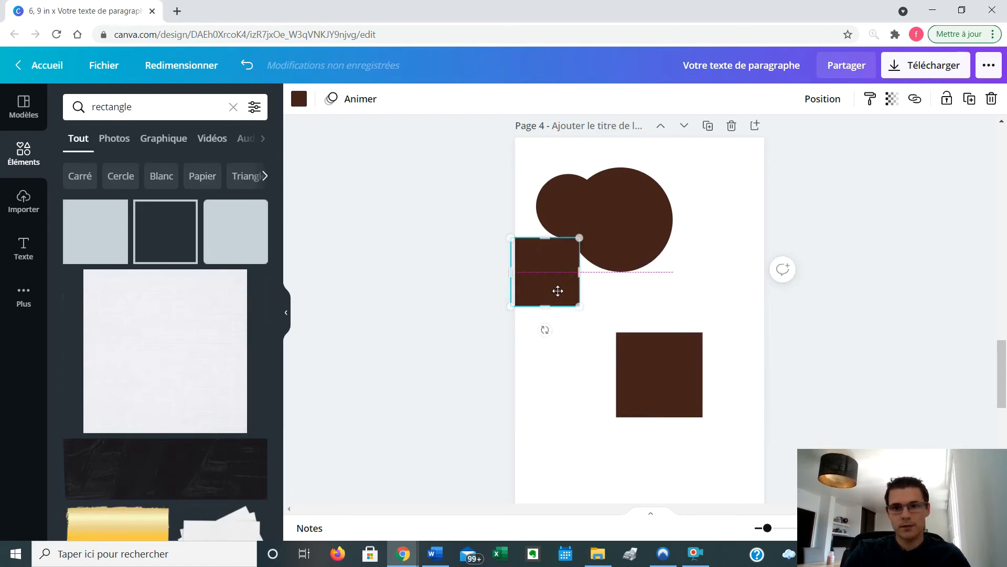
Step: Insert another brown rectangle, shrink it over the circles, and move the lower square up to overlap the large circle
click(585, 387)
key(r)
drag(729, 481, 613, 256)
drag(692, 387, 691, 265)
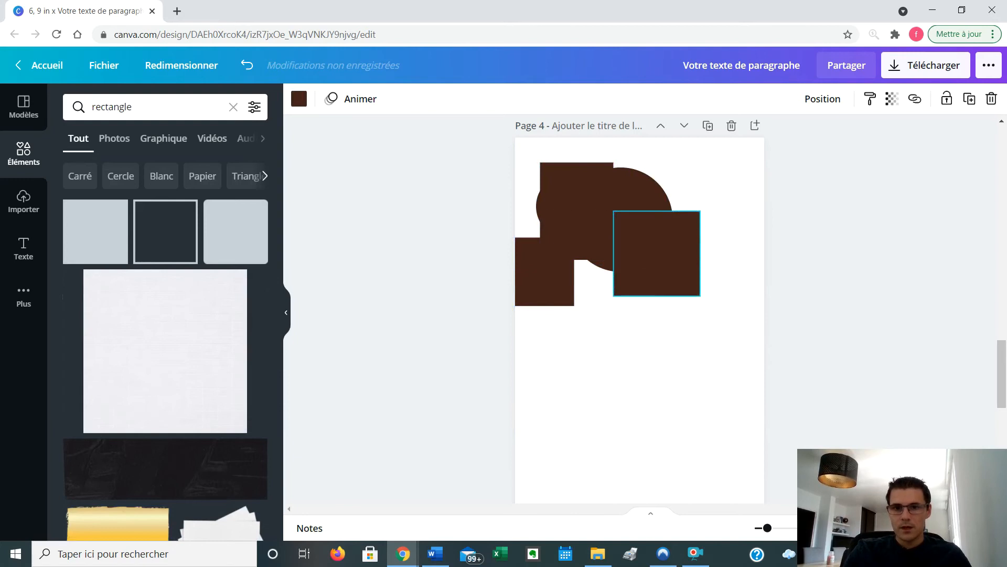
Step: Insert a black horizontal line across the middle of page 4, below the brown shapes
click(692, 387)
key(l)
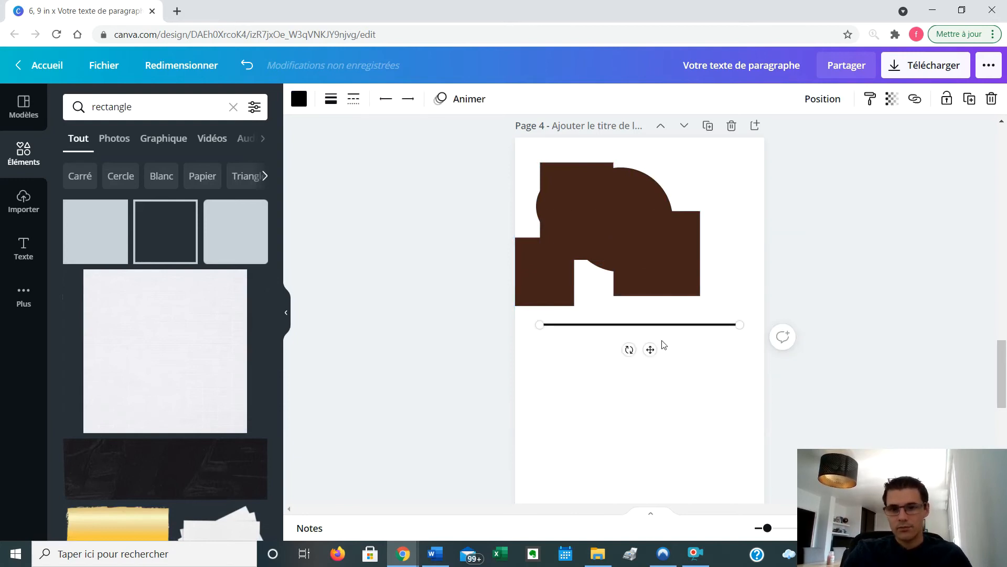
click(682, 410)
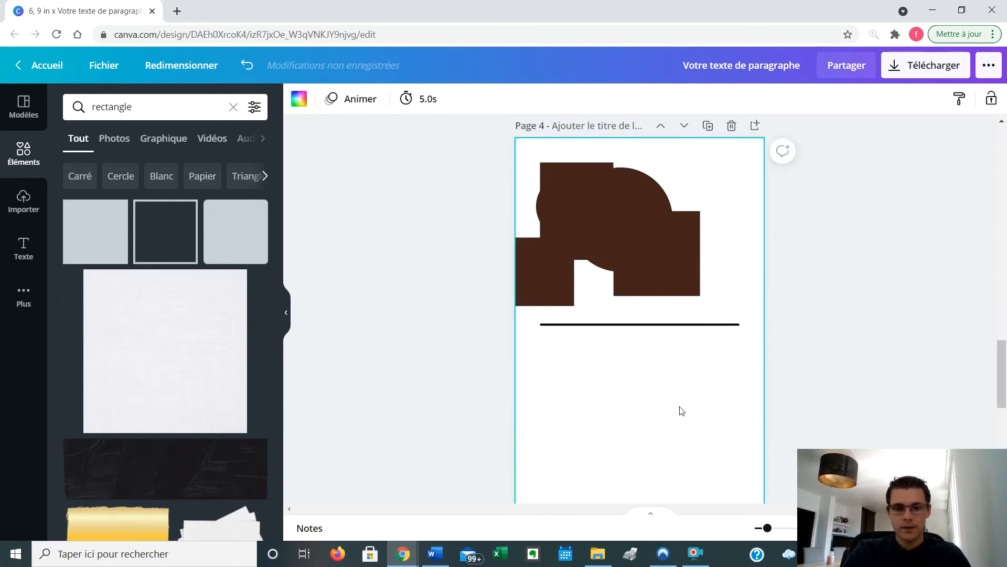
Step: Insert a default paragraph text box on page 4 and move it just above the black line
key(t)
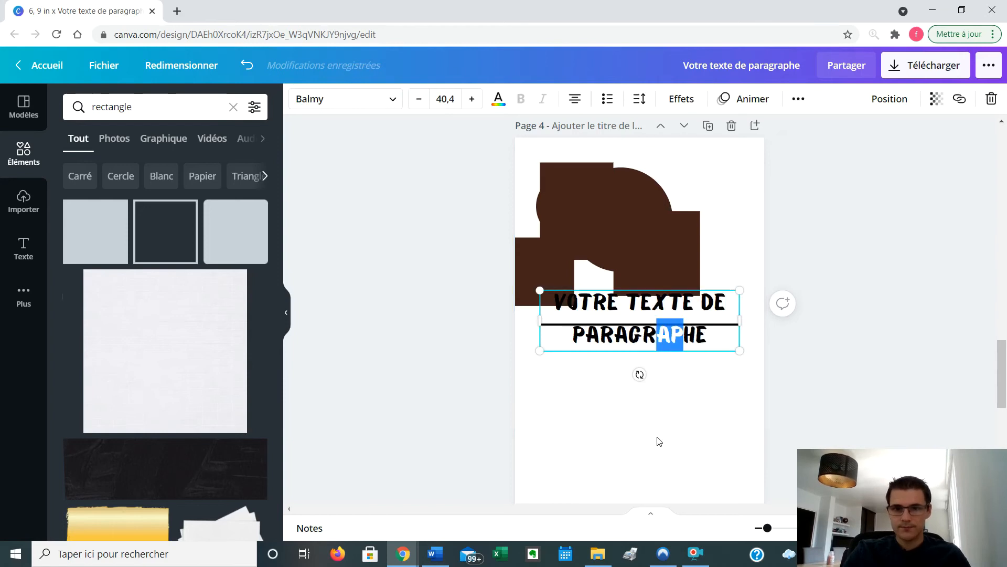
click(691, 373)
drag(681, 348, 669, 278)
click(688, 399)
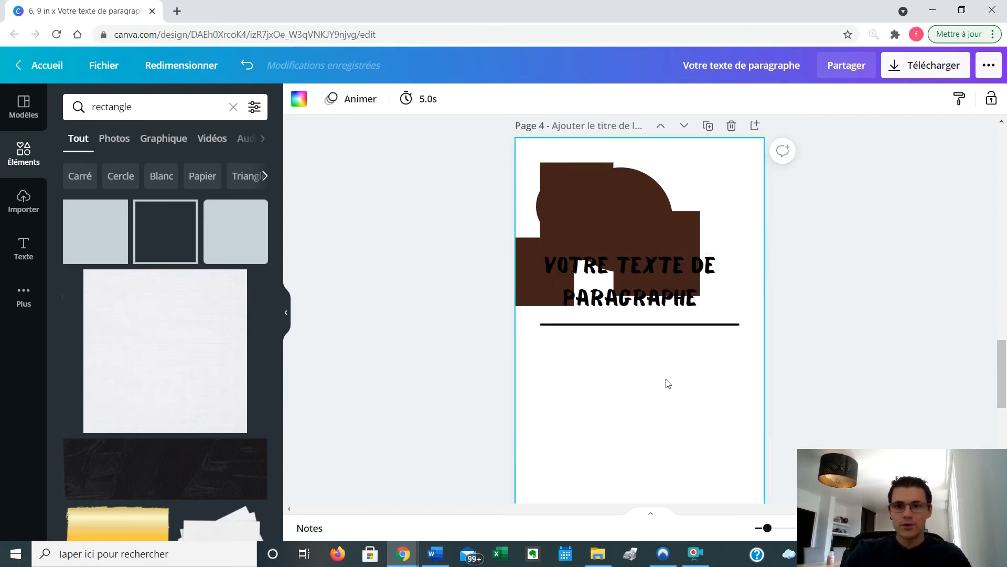
scroll(709, 388, down, 2)
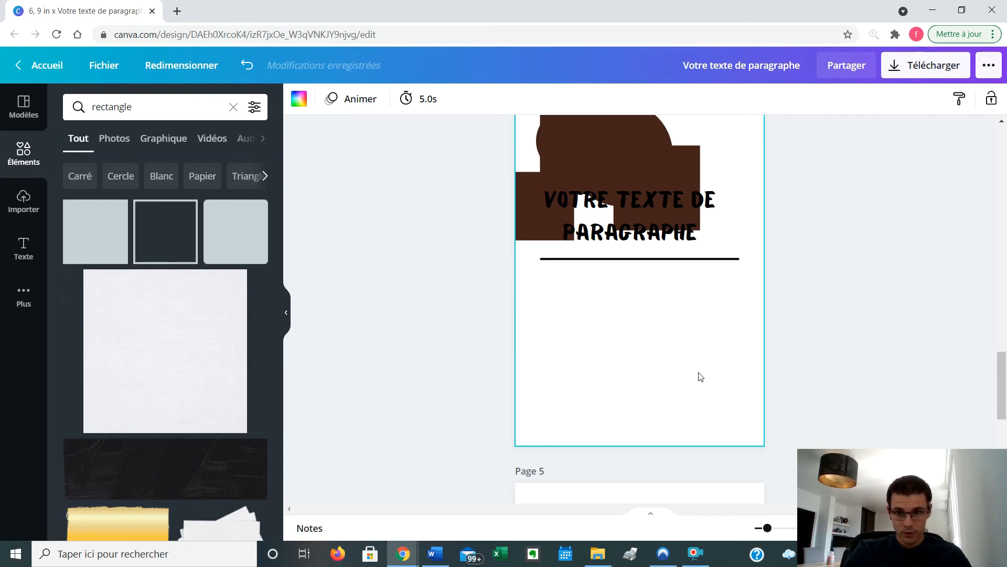
scroll(697, 379, up, 2)
scroll(691, 380, up, 3)
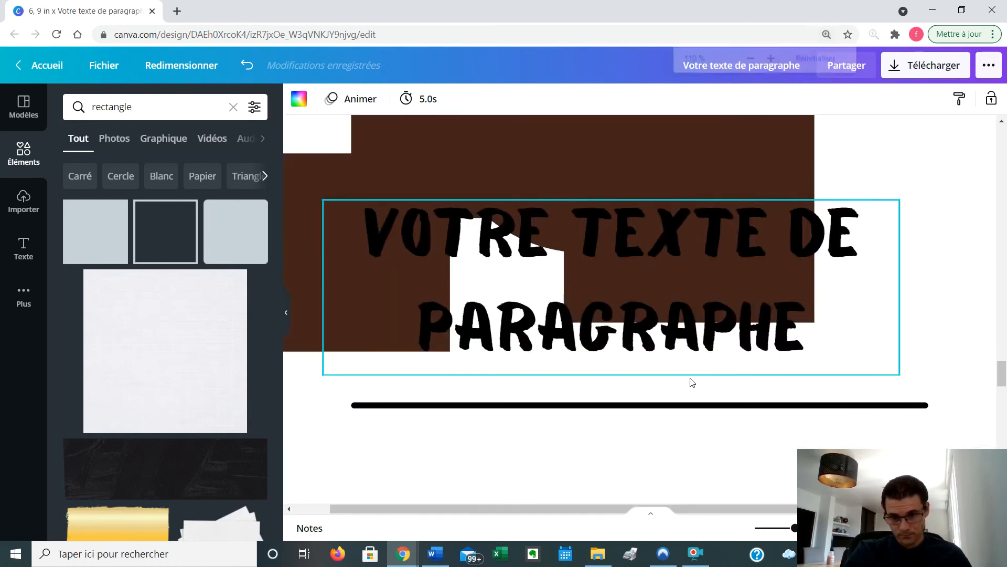
scroll(686, 341, down, 3)
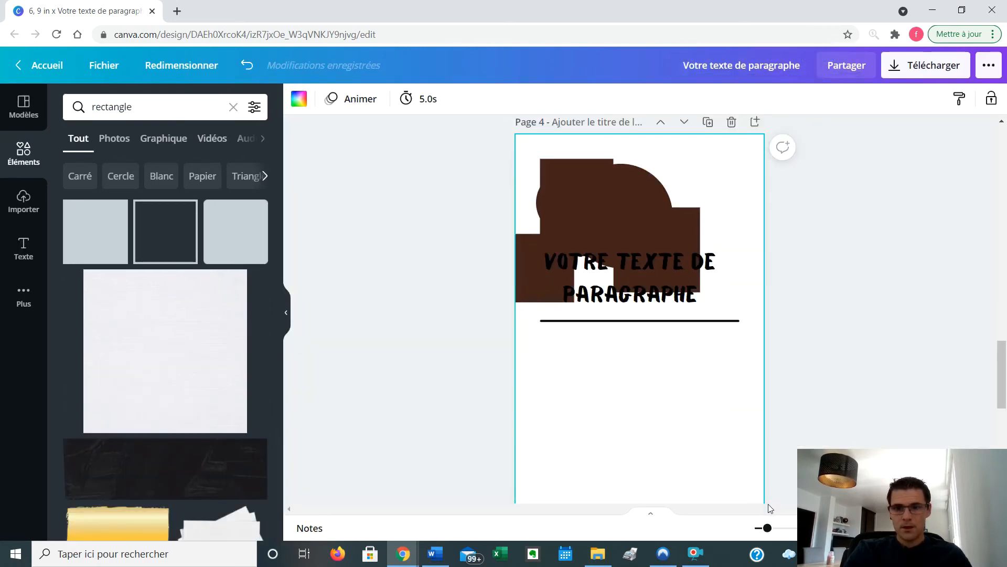
mouse_move(767, 527)
mouse_down()
mouse_move(785, 527)
mouse_move(769, 529)
mouse_up()
scroll(693, 288, down, 1)
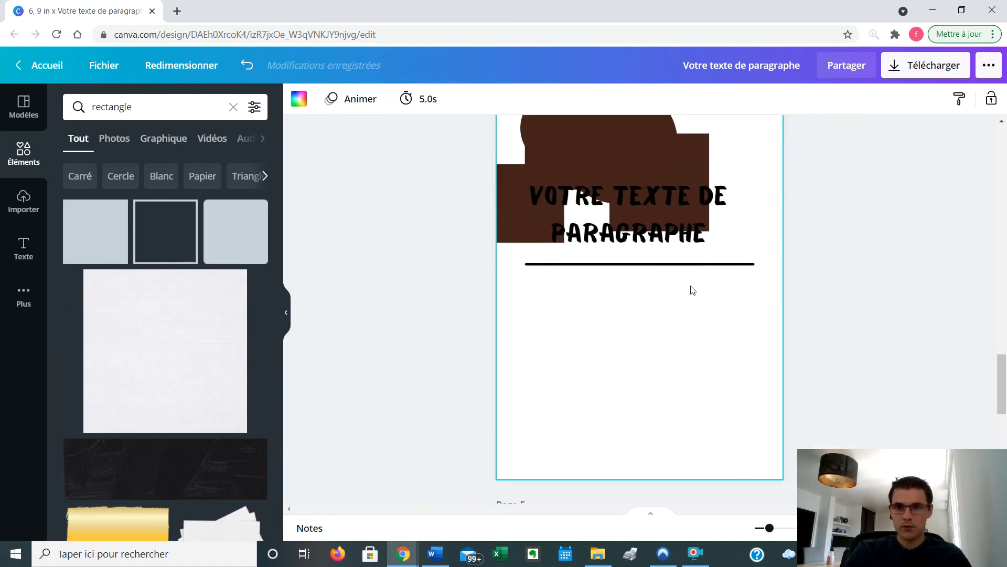
Step: Replace the "rectangle" elements search with "chien" and look through the results for page 5
scroll(684, 287, down, 1)
scroll(688, 283, up, 2)
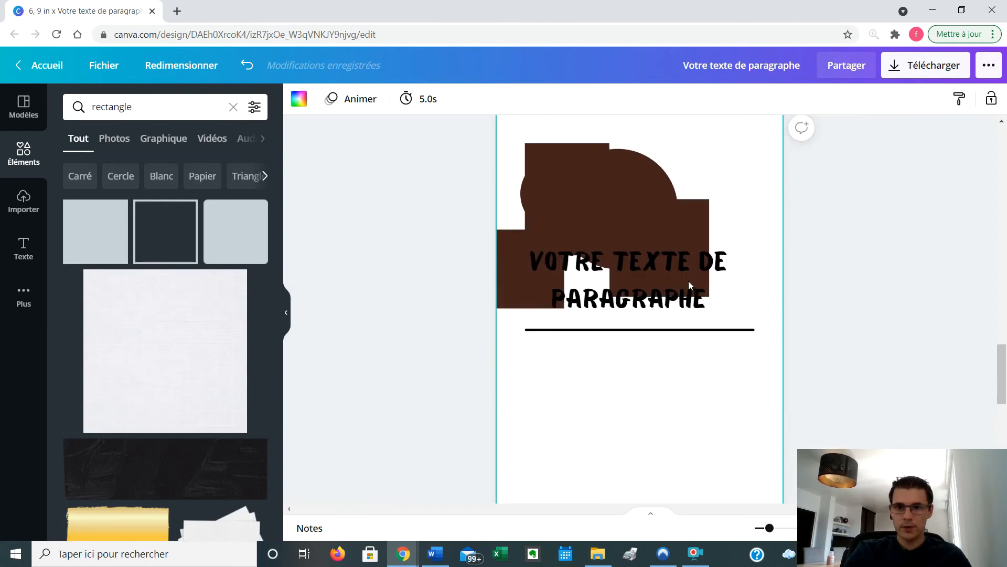
scroll(688, 285, down, 5)
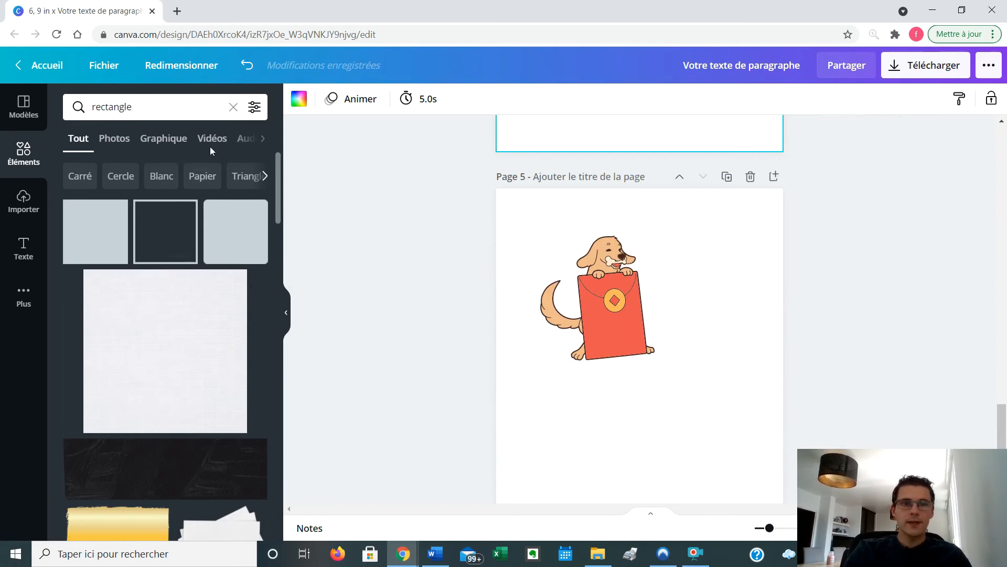
click(233, 107)
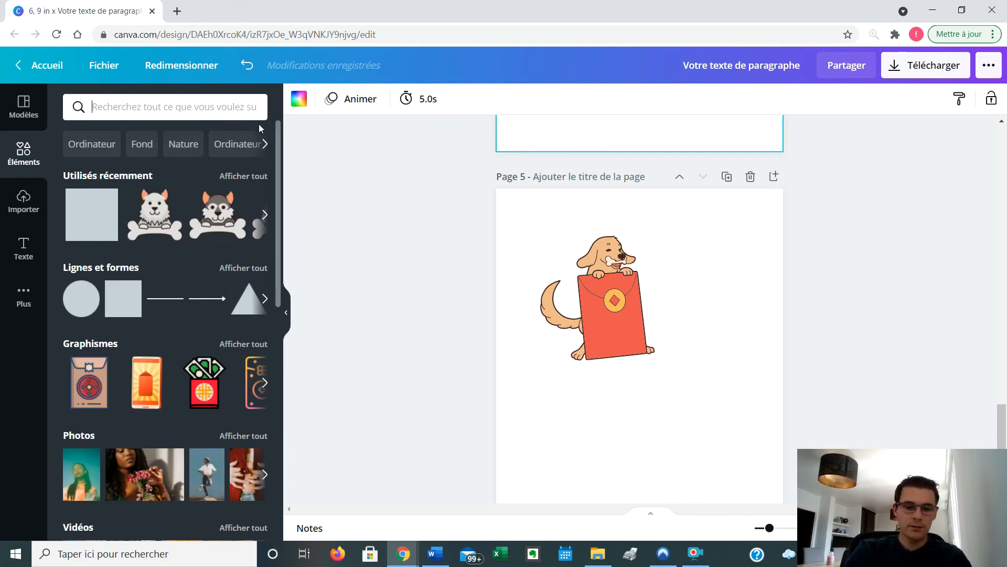
text(chien)
key(Return)
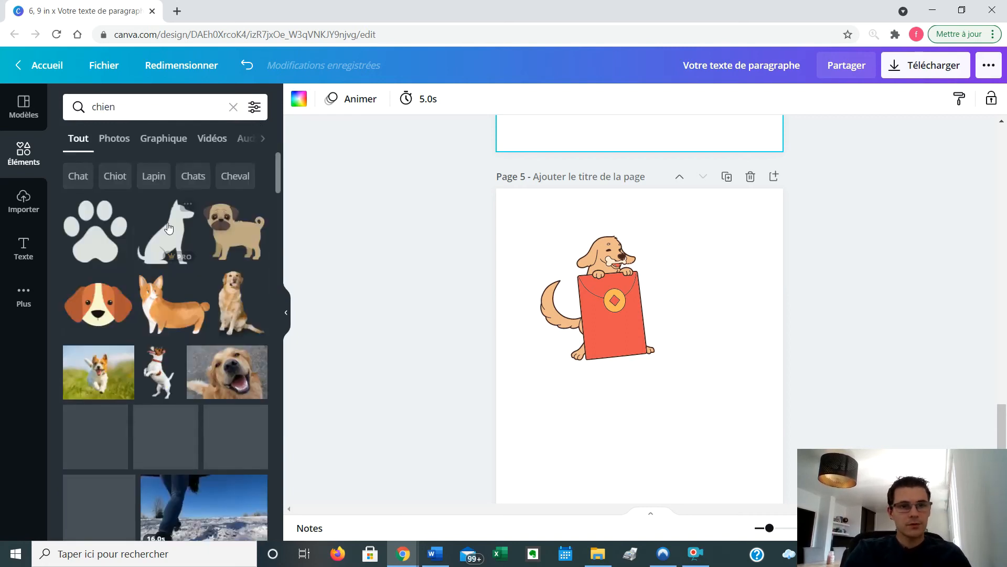
scroll(193, 321, down, 1)
scroll(193, 321, down, 2)
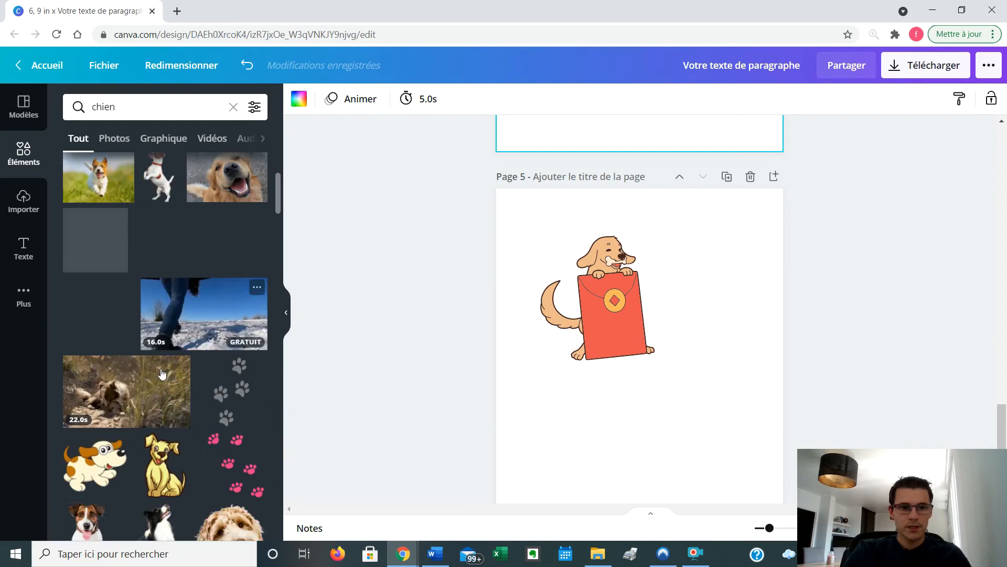
scroll(199, 346, up, 4)
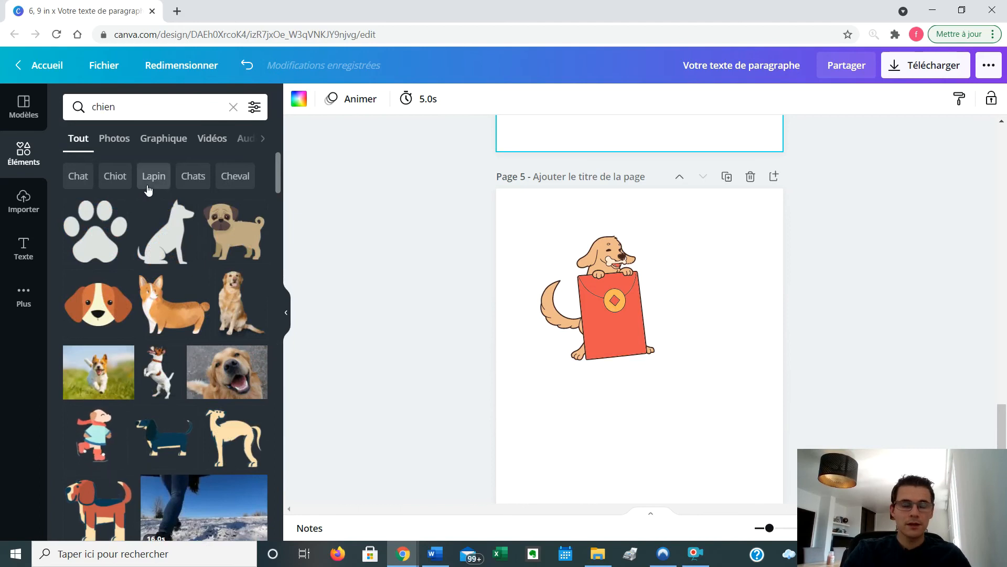
Step: Limit the results to graphics and add the brown-and-cream dog head beside the envelope dog on page 5
click(122, 149)
click(152, 142)
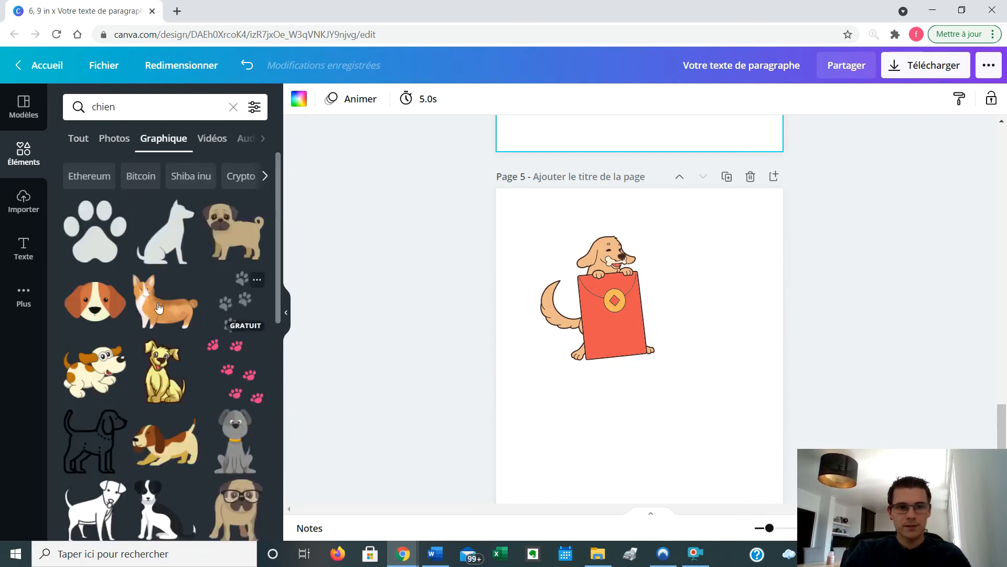
click(95, 303)
drag(684, 315, 682, 301)
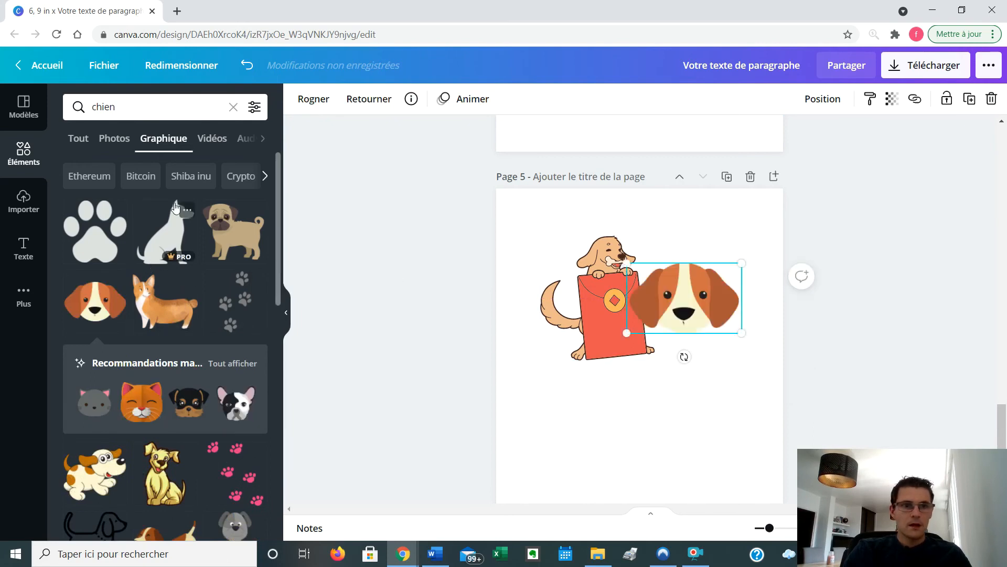
Step: Filter the "chien" graphics to orange colour, static and free items
click(254, 109)
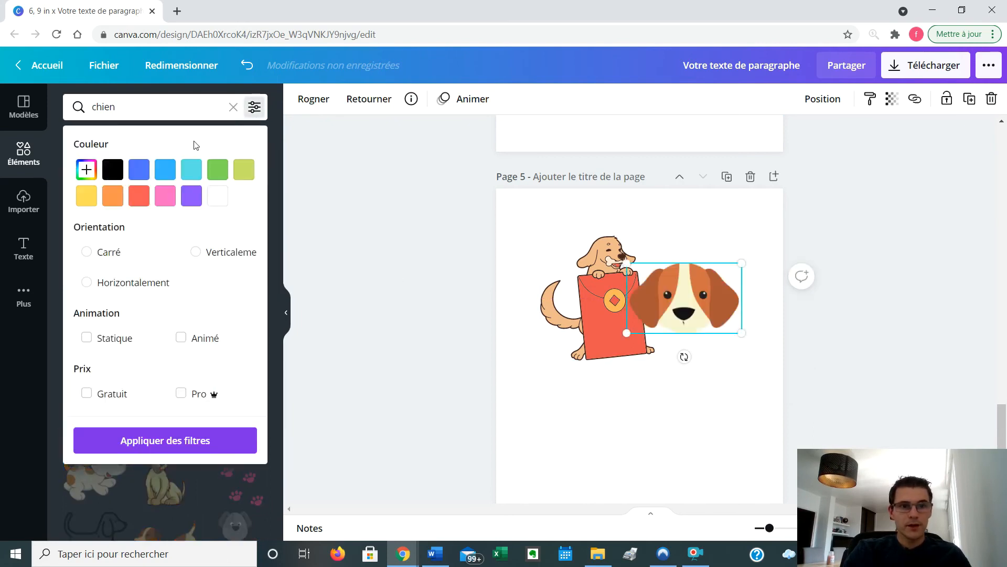
click(122, 205)
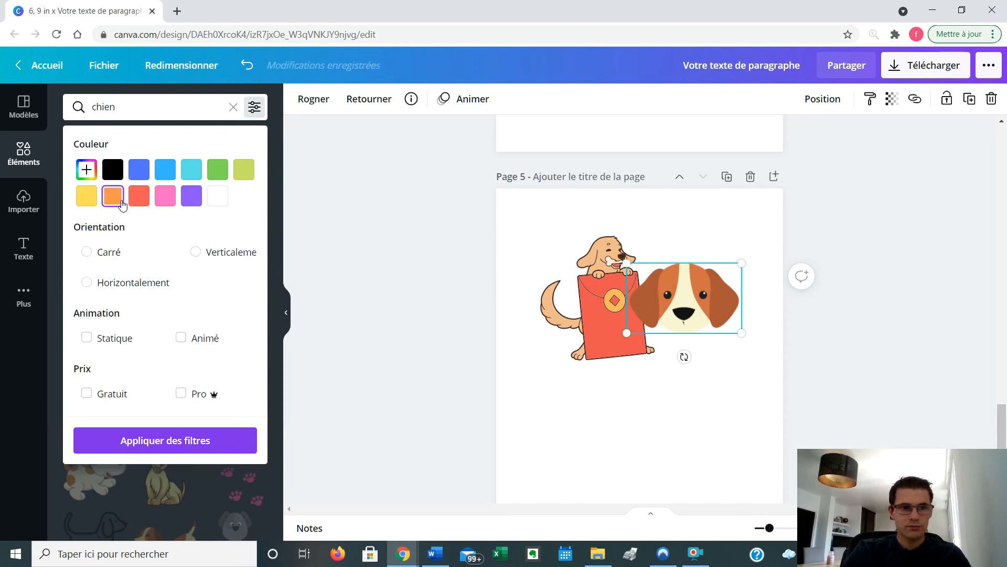
click(88, 339)
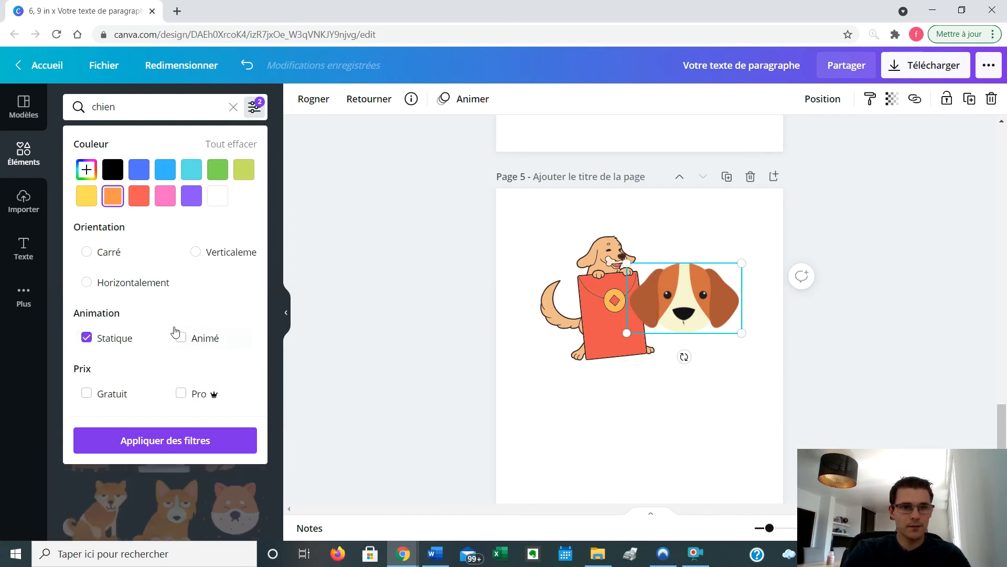
click(86, 394)
click(374, 279)
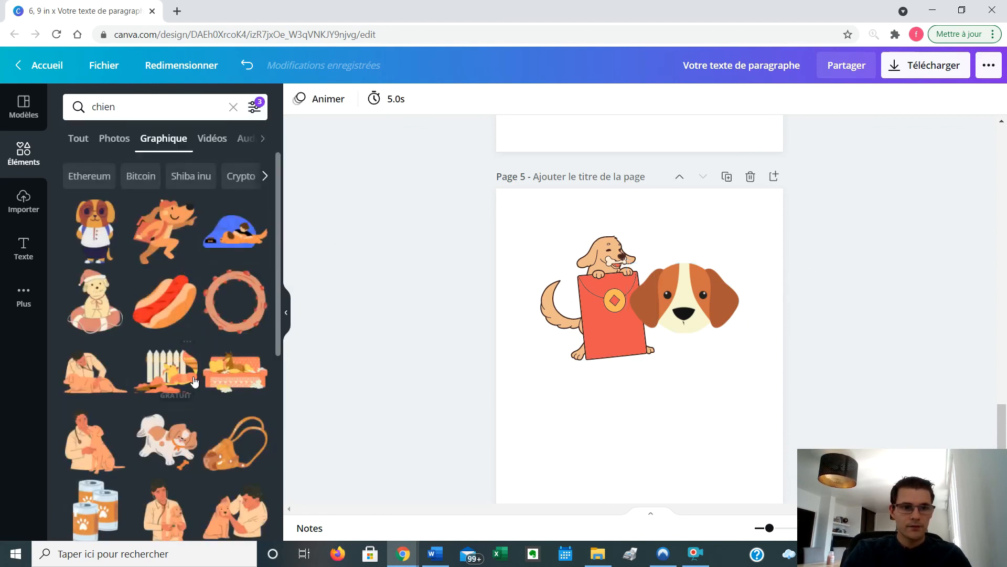
Step: Add the running white-and-orange dog with a small bone, shrink it and place it just below the red envelope
scroll(186, 385, down, 2)
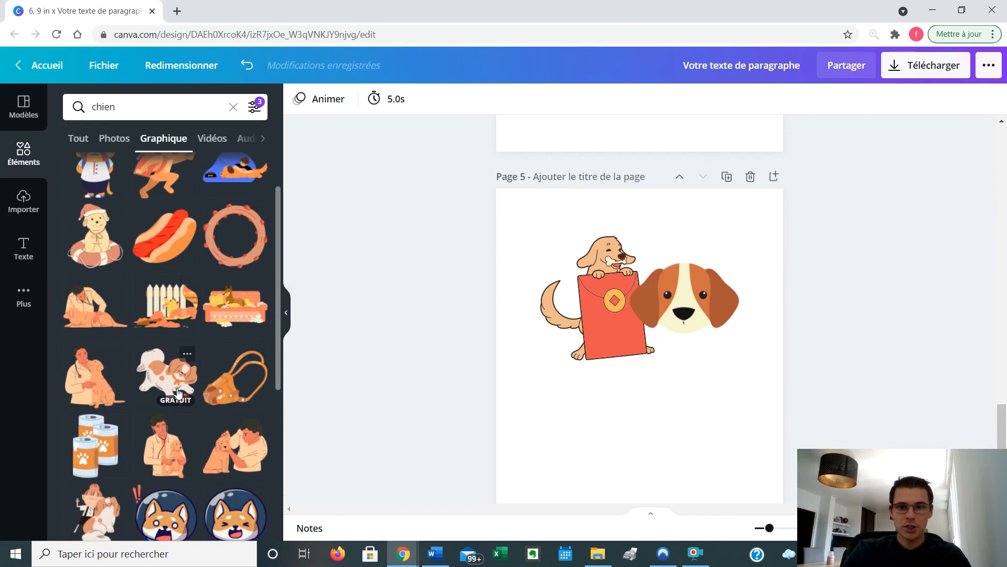
click(178, 390)
drag(635, 409, 611, 452)
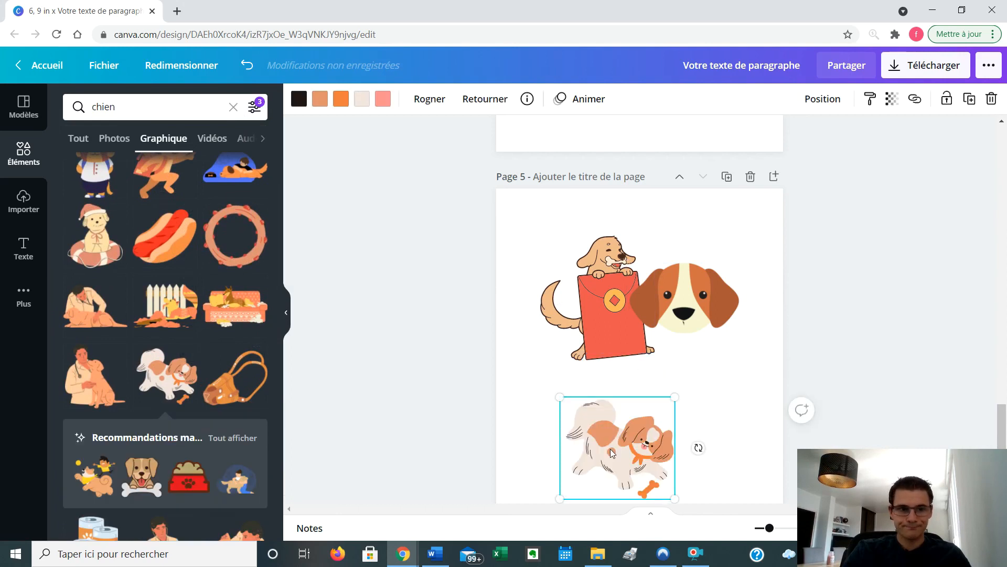
scroll(758, 434, down, 2)
drag(645, 389, 650, 325)
drag(680, 369, 627, 315)
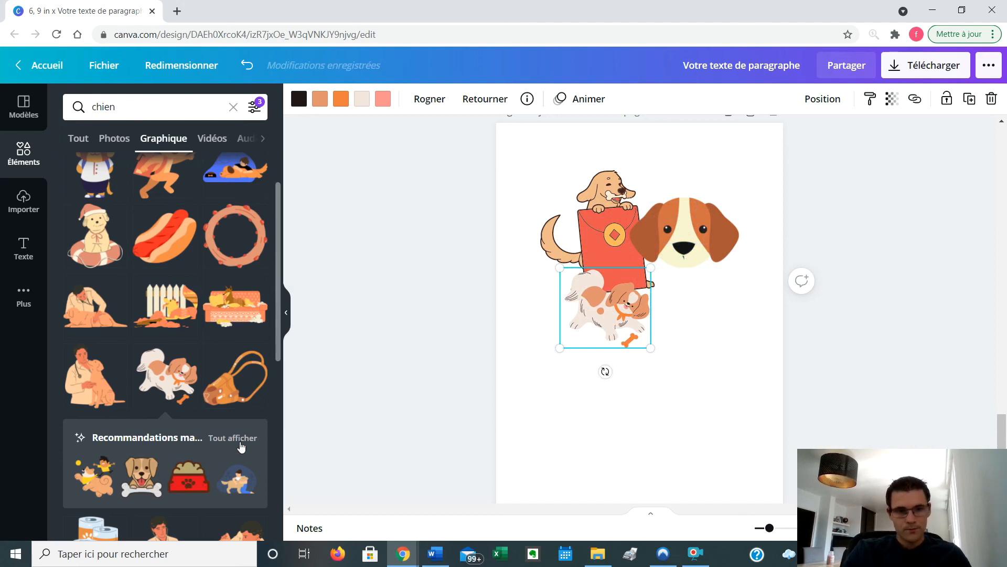
Step: Show all magic recommendations for the running dog and add the tan dog with a bone at page 5's lower right
click(238, 439)
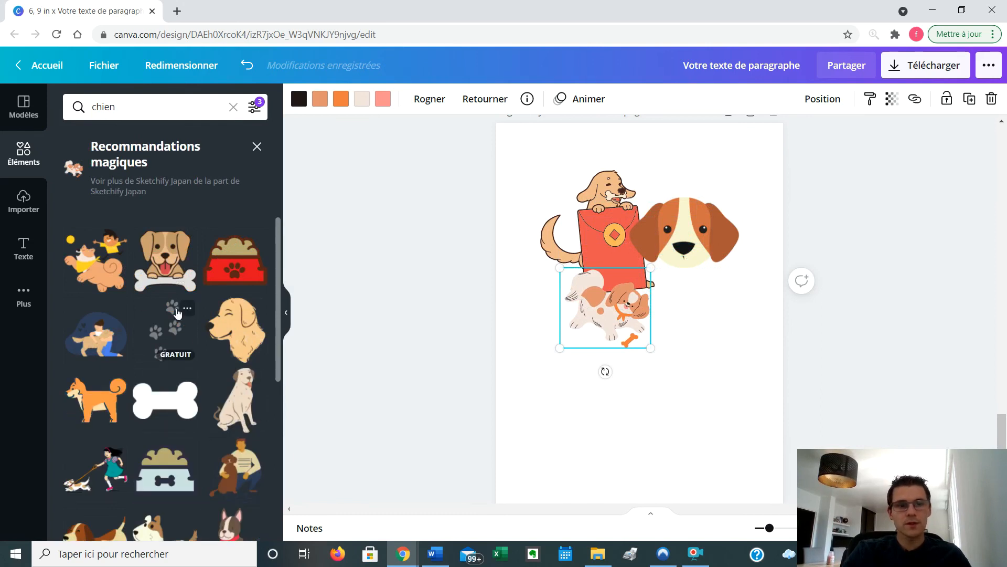
click(165, 263)
mouse_move(704, 407)
mouse_down()
mouse_move(663, 363)
mouse_move(688, 410)
mouse_move(719, 394)
mouse_up()
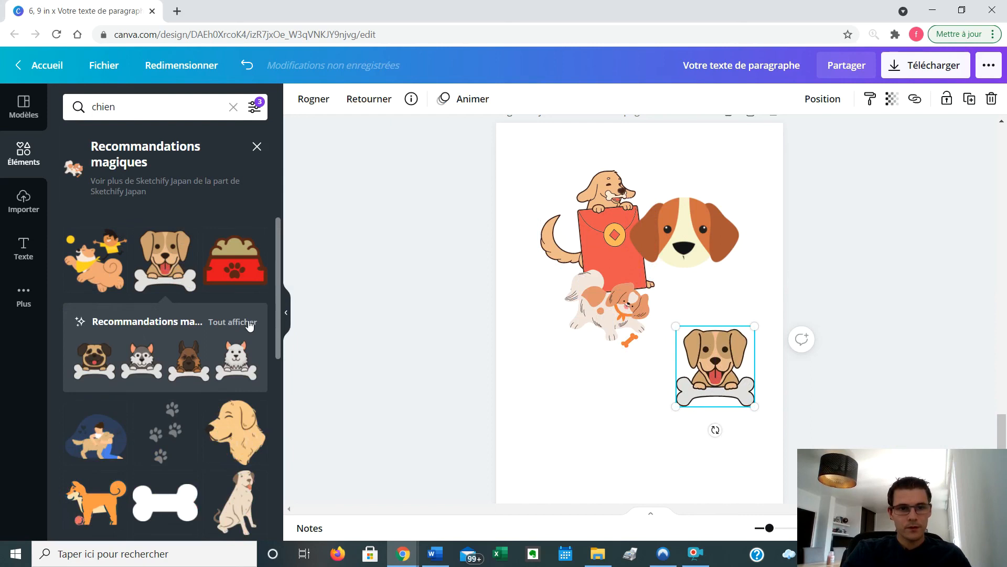
Step: Show all recommendations matching the tan dog, then add the German shepherd with a bone, shrunk, at the page's lower left
click(250, 326)
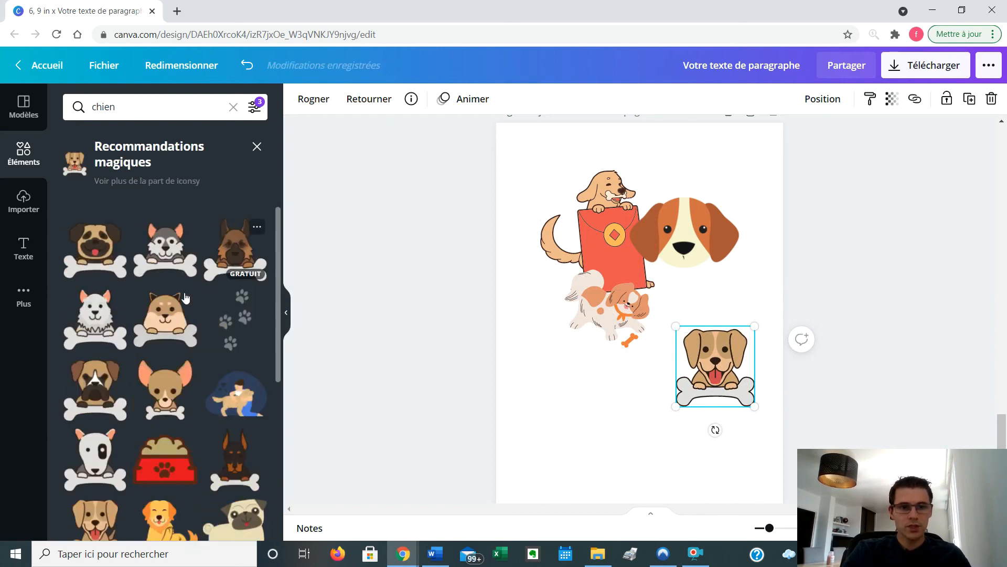
click(235, 246)
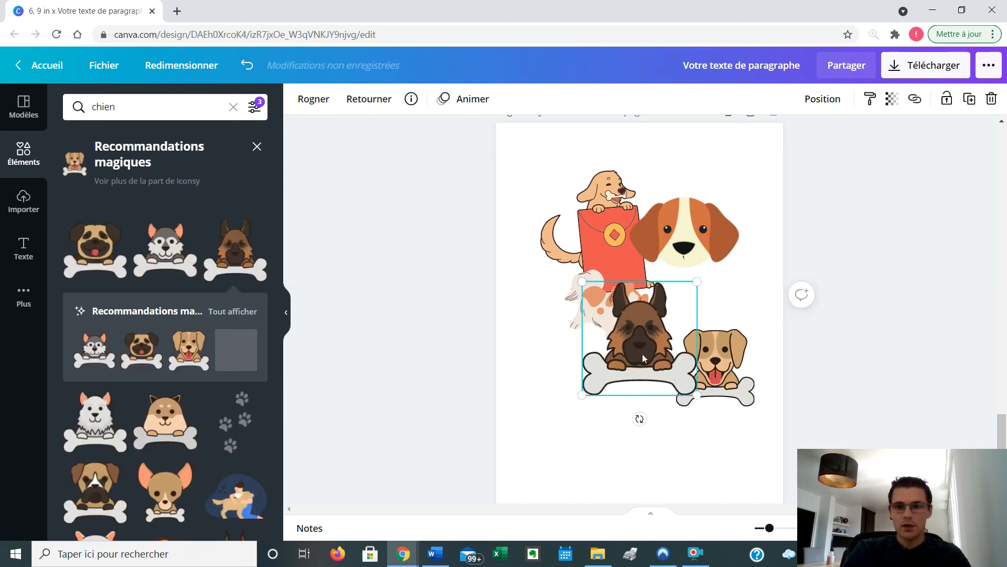
drag(643, 358, 585, 440)
drag(641, 479, 606, 446)
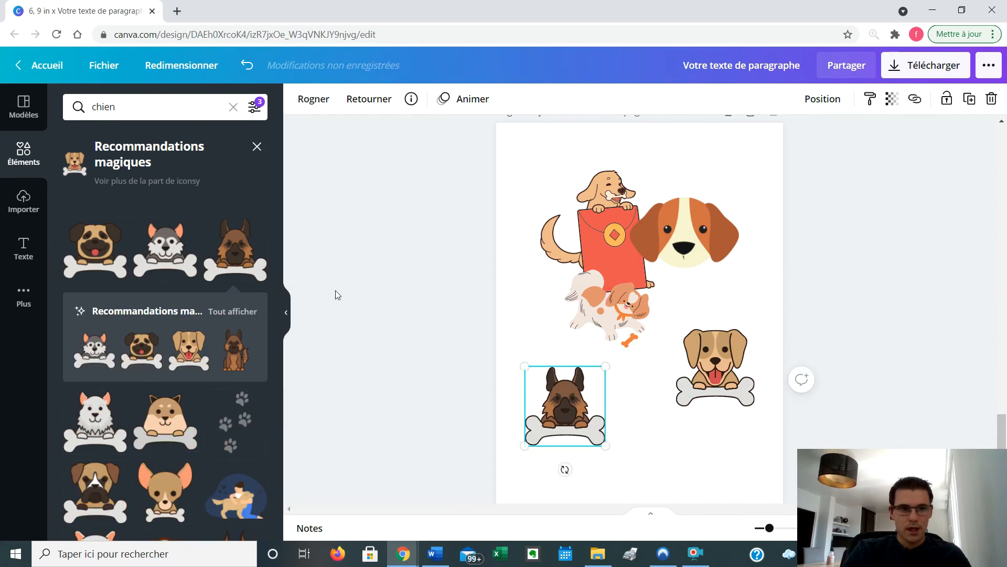
Step: Add the grey husky with a bone, shrink it and place it near the bottom of page 5
click(165, 247)
drag(560, 268, 635, 334)
drag(665, 368, 658, 472)
Step: Delete the three mismatched dog graphics on the upper part of page 5 and add a second tan dog with a bone there
drag(675, 332, 538, 188)
key(Delete)
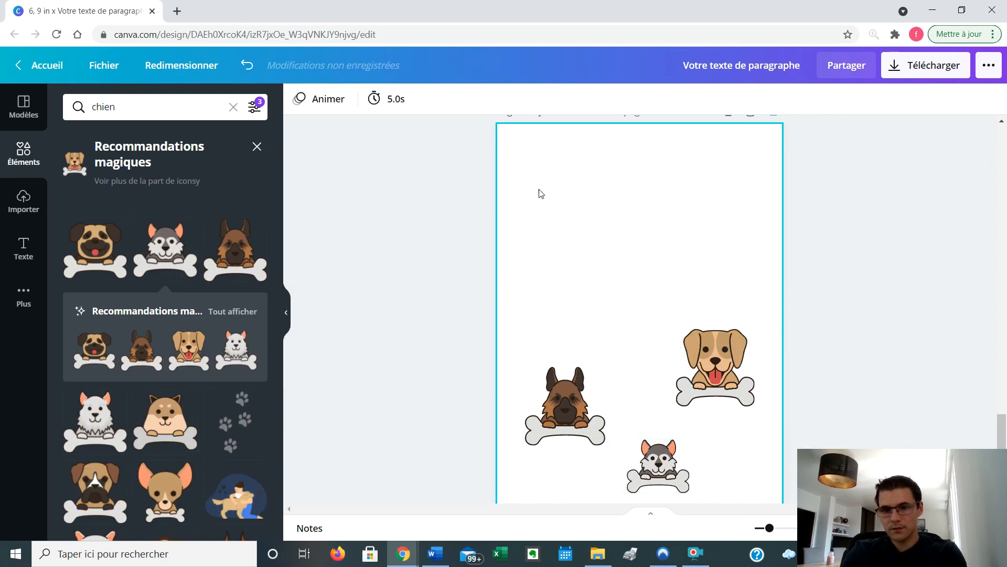
click(189, 349)
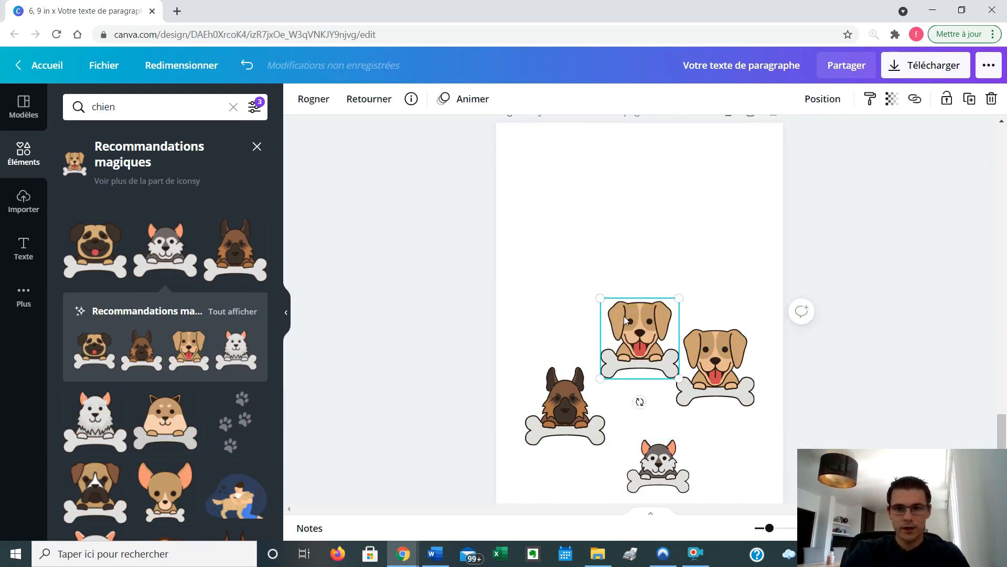
drag(626, 318, 570, 250)
click(715, 241)
scroll(716, 243, down, 2)
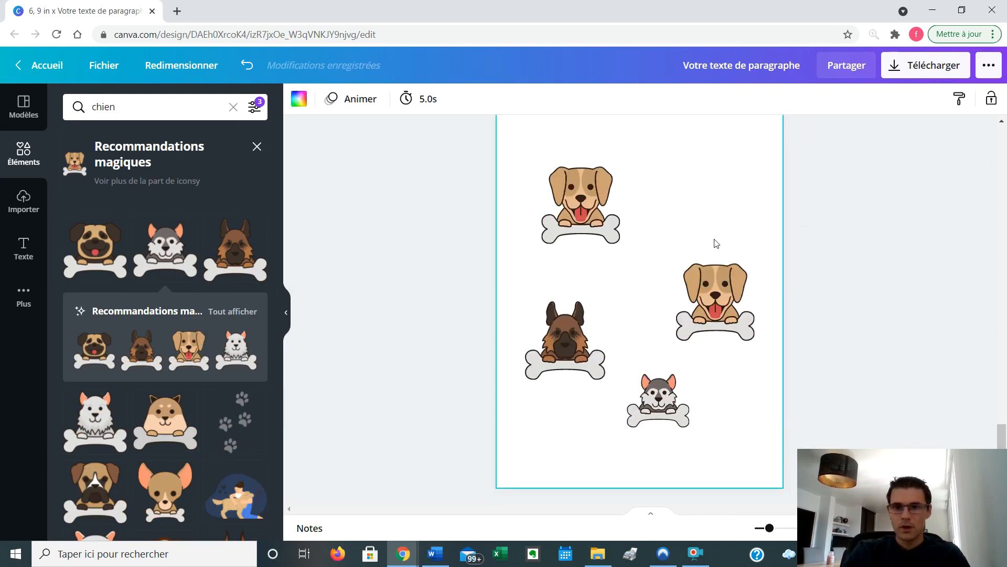
scroll(719, 232, up, 2)
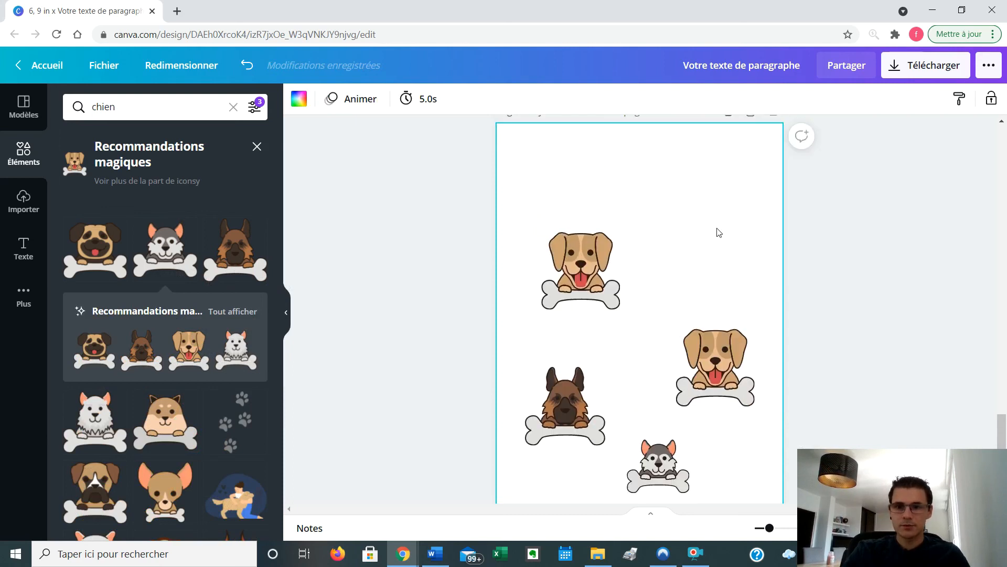